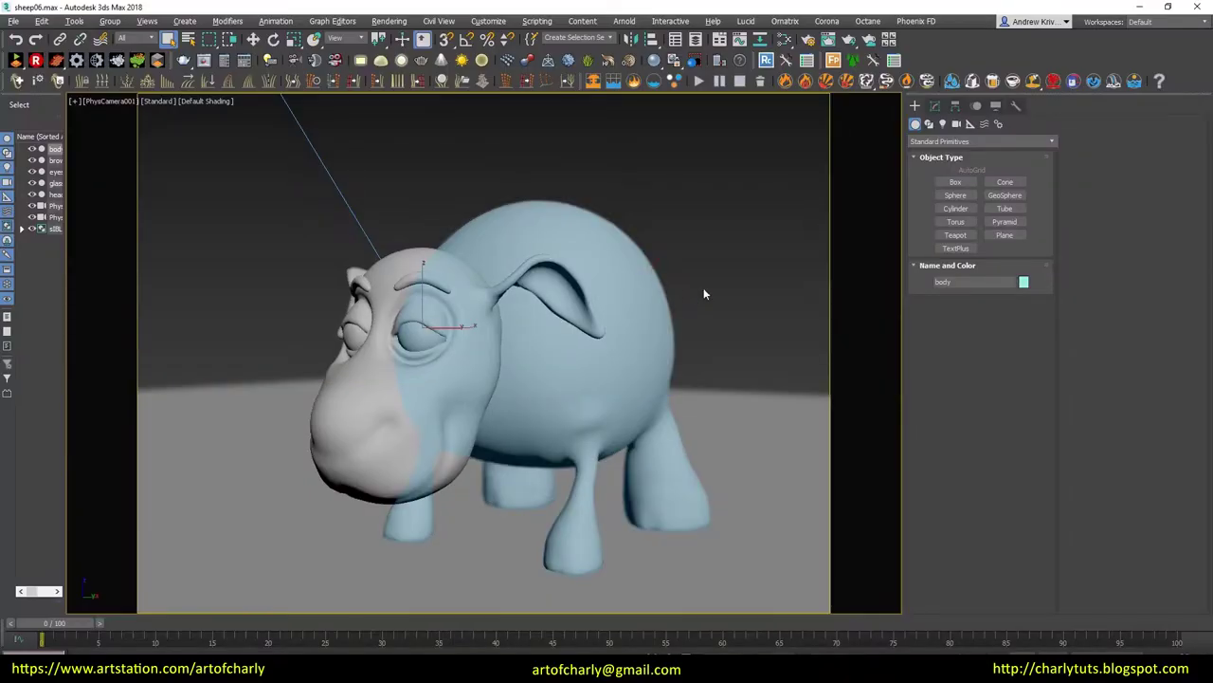
Clone the sheep's body object with Ctrl+V, preparing a clone named body001
key("ctrl+v")
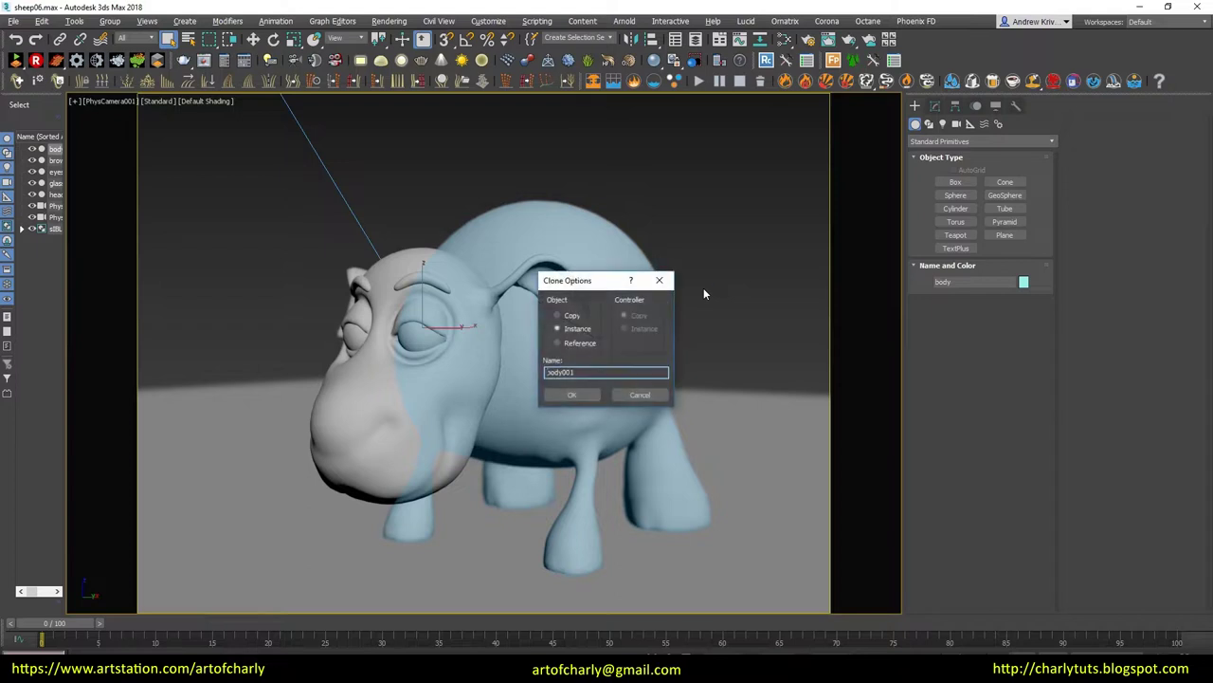
Create body001 as an independent Copy and isolate it
left_click(569, 316)
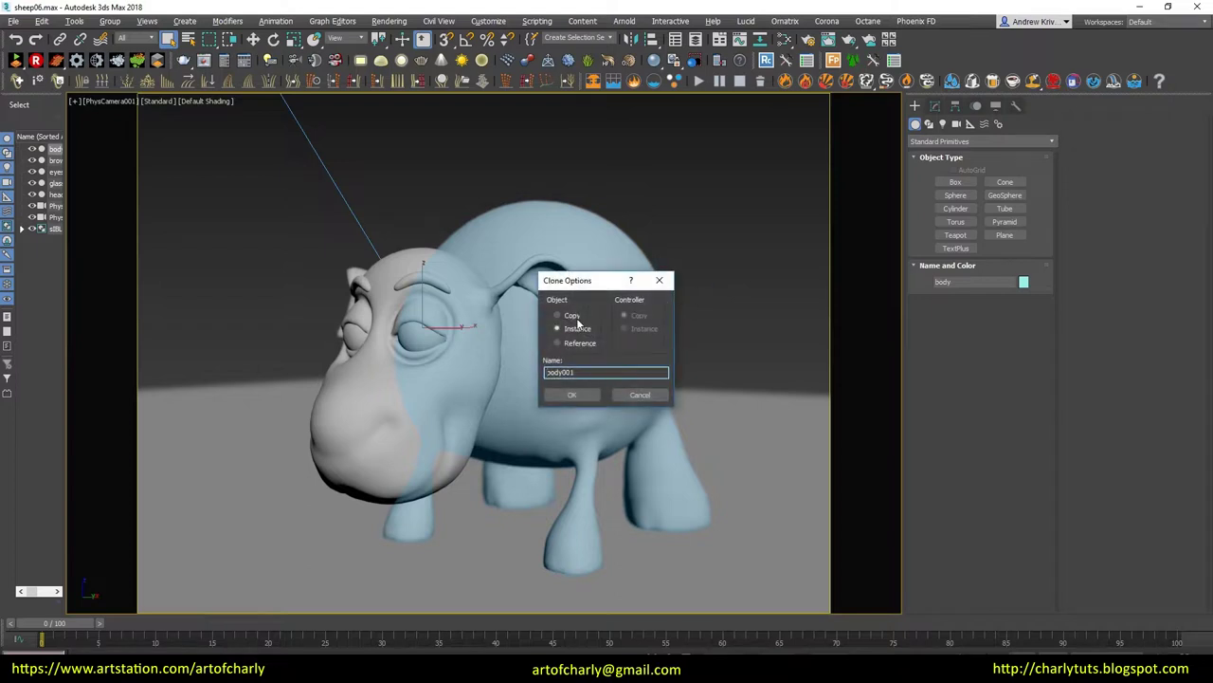
left_click(572, 394)
key("alt+q")
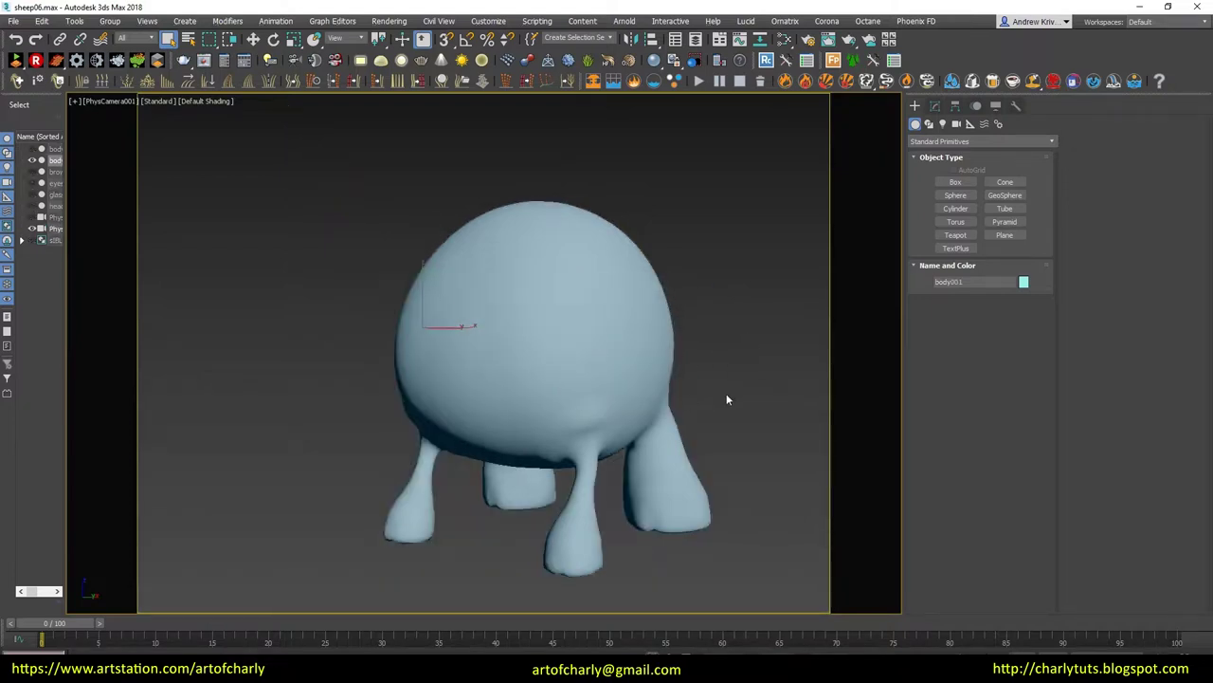
Apply the Ornatrix Fur Ball groom using mask.tga distribution and 9.5 cm guides
left_click(935, 106)
left_click(16, 81)
double_click(529, 282)
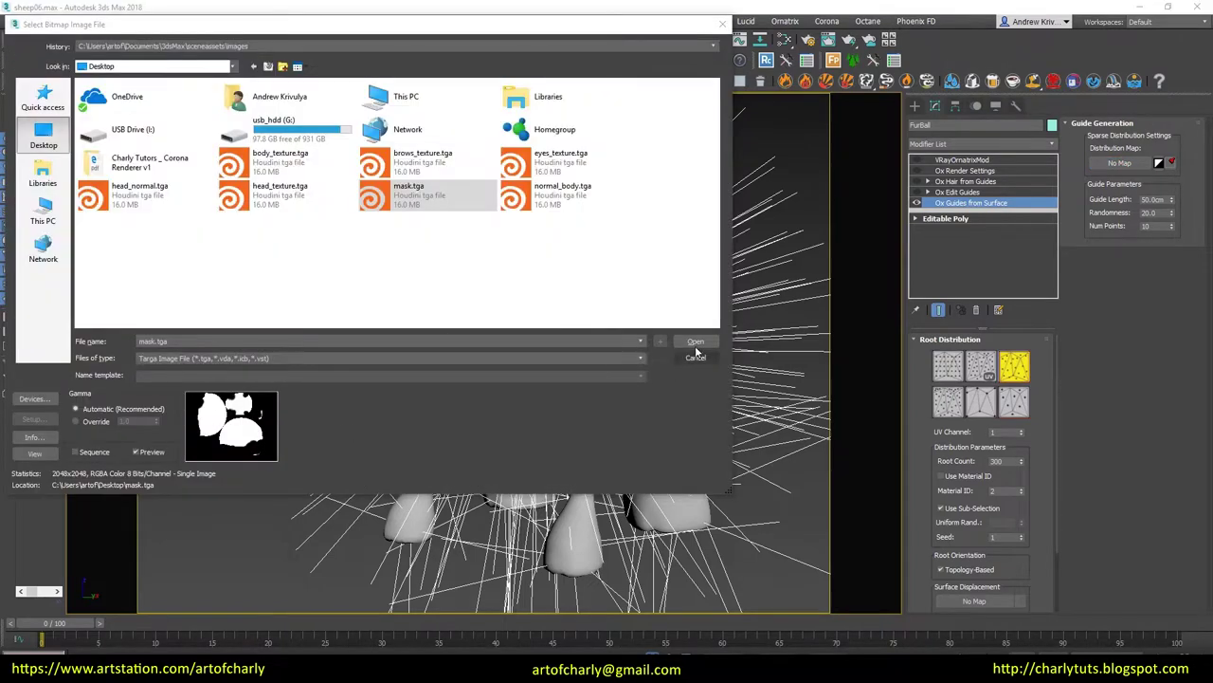
left_click(697, 355)
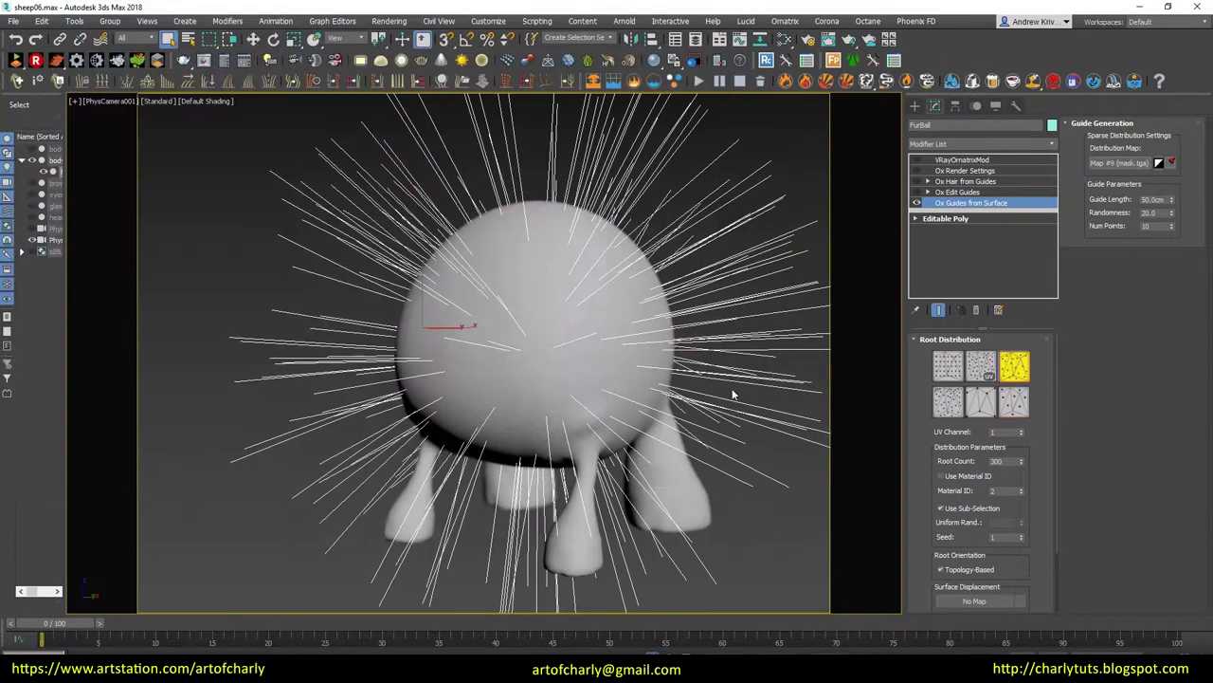
left_click_drag(1173, 202, 1172, 254)
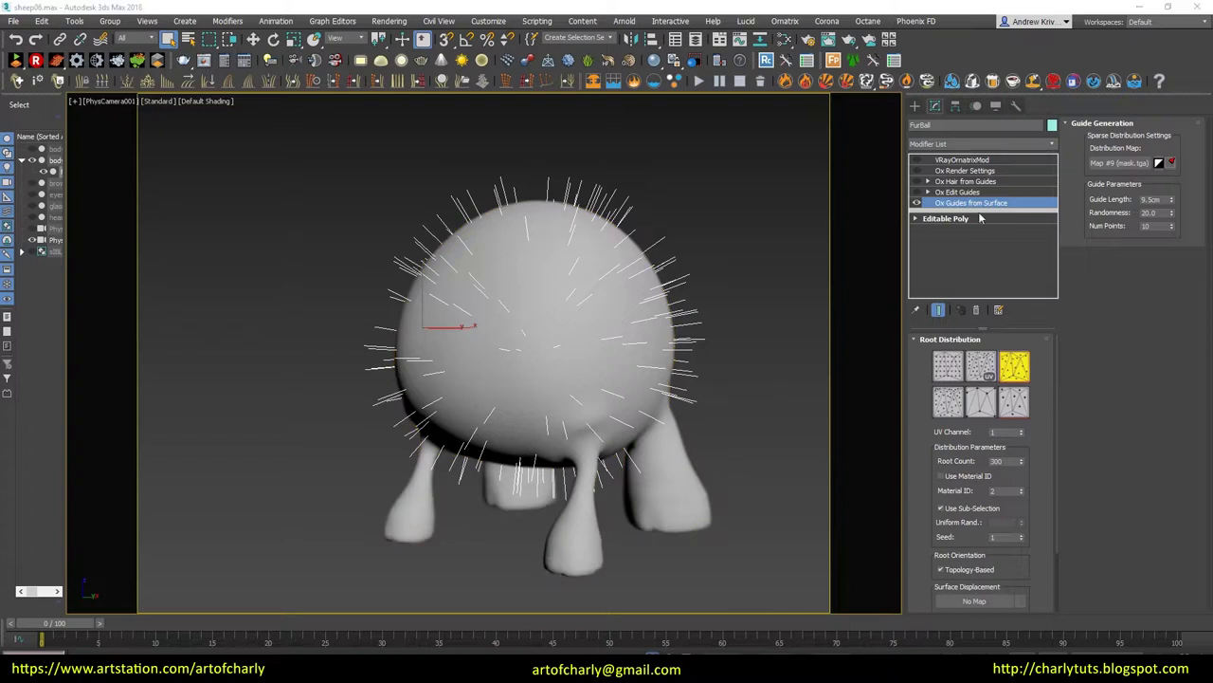
left_click_drag(957, 191, 912, 207)
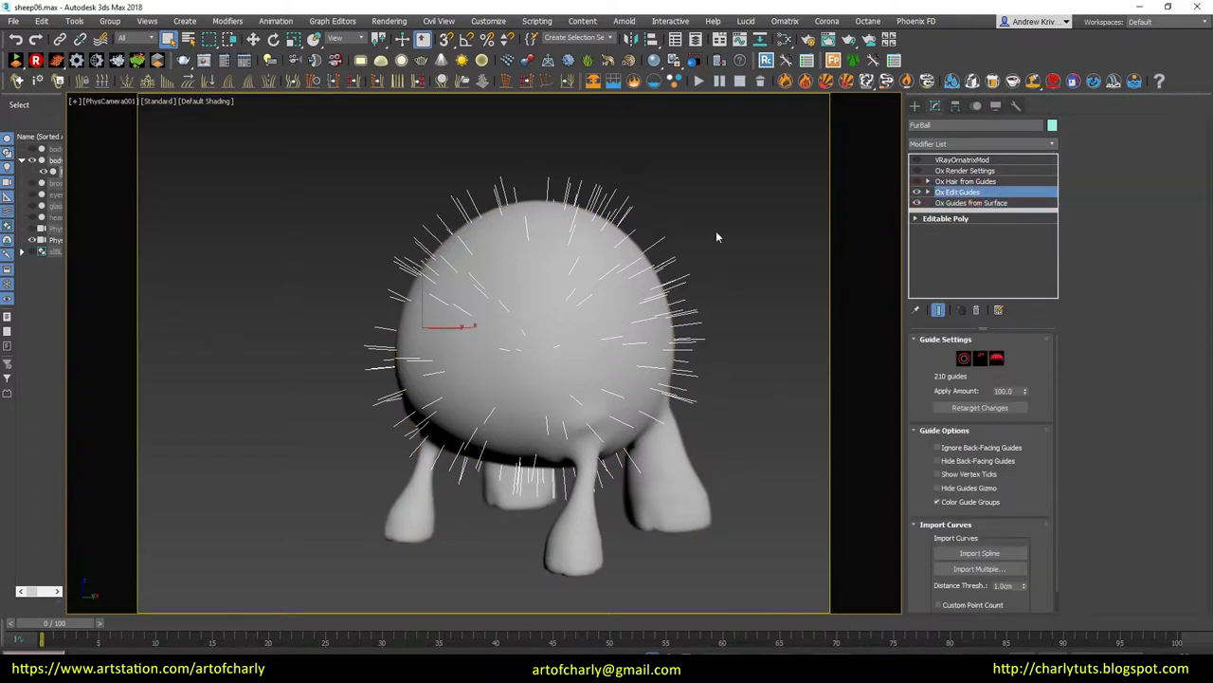
Load mask.tga as the Ox Hair from Guides distribution map
left_click(916, 181)
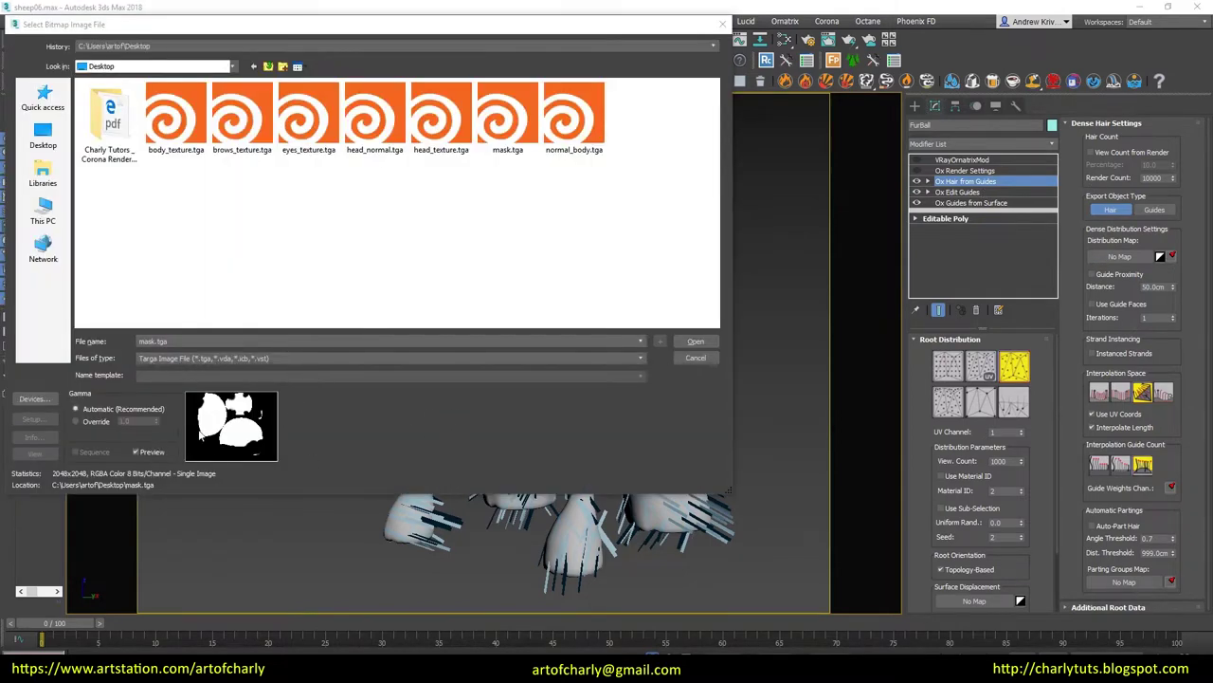
left_click(508, 123)
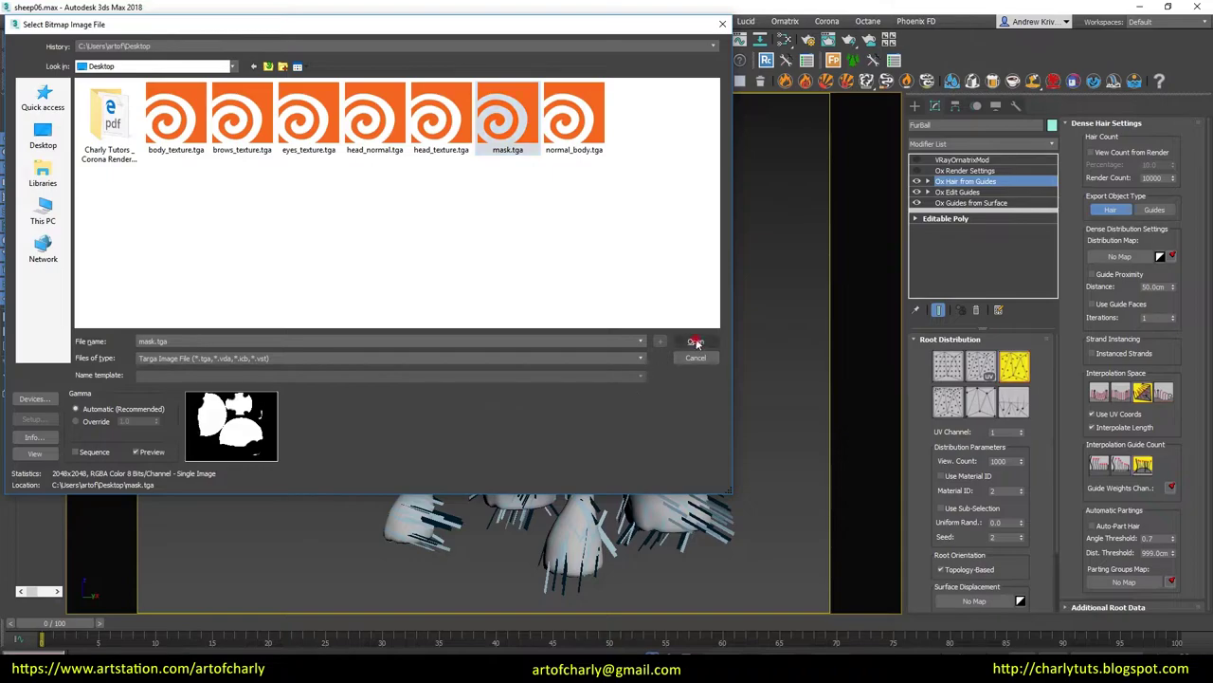
left_click(696, 340)
key("p")
mouse_move(638, 407)
middle_mouse_down("alt")
mouse_move(566, 321)
mouse_move(541, 322)
middle_mouse_up("alt")
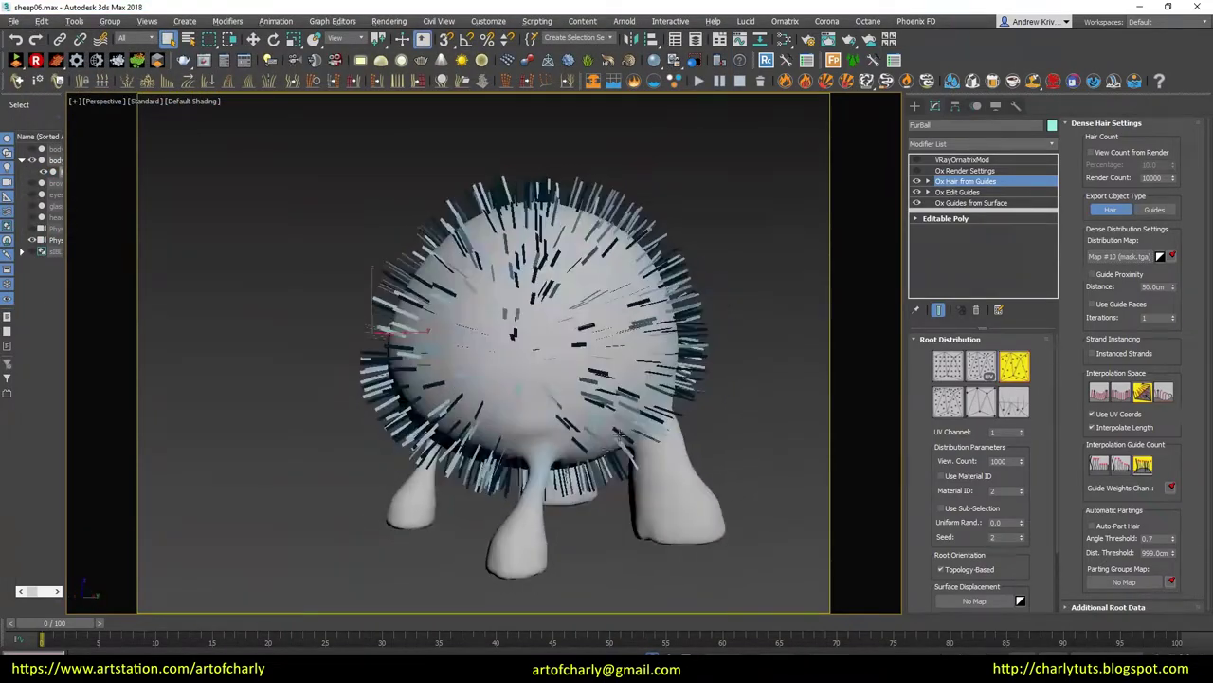
Set guides to 11.875 cm, randomness 0, UV distribution and 3000 roots
left_click(972, 203)
left_click_drag(1172, 200, 1171, 180)
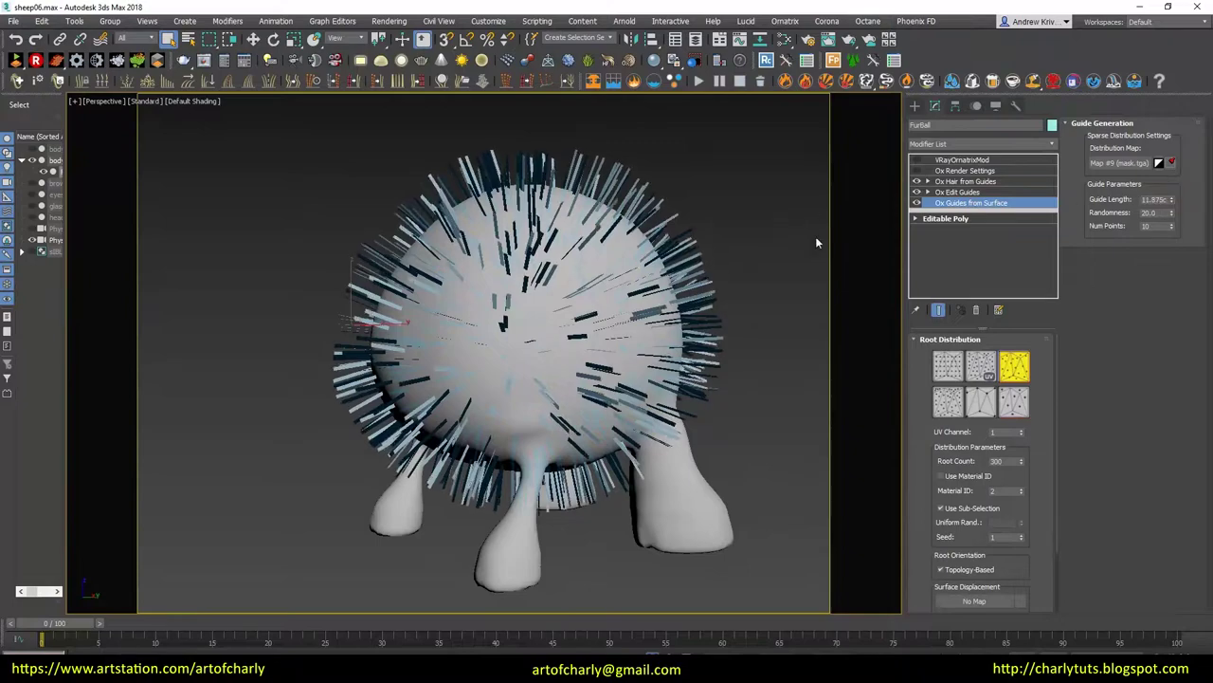
right_click(1174, 216)
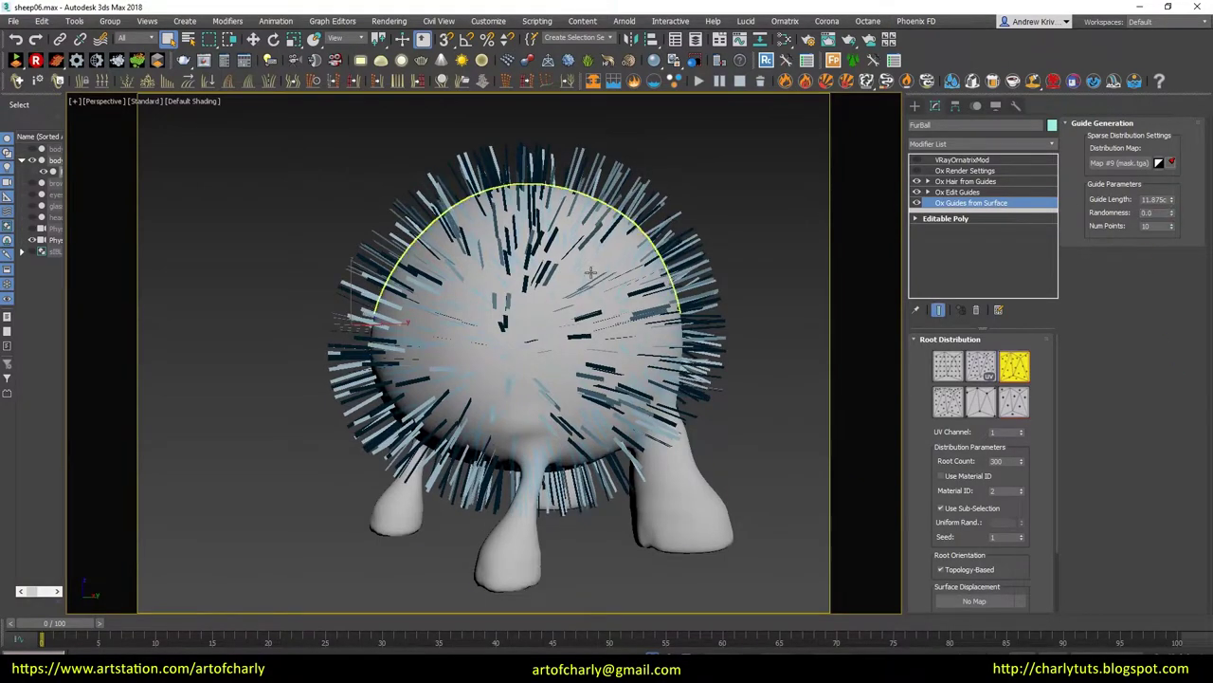
mouse_move(609, 326)
middle_mouse_down("alt")
mouse_move(517, 297)
mouse_move(478, 313)
middle_mouse_up("alt")
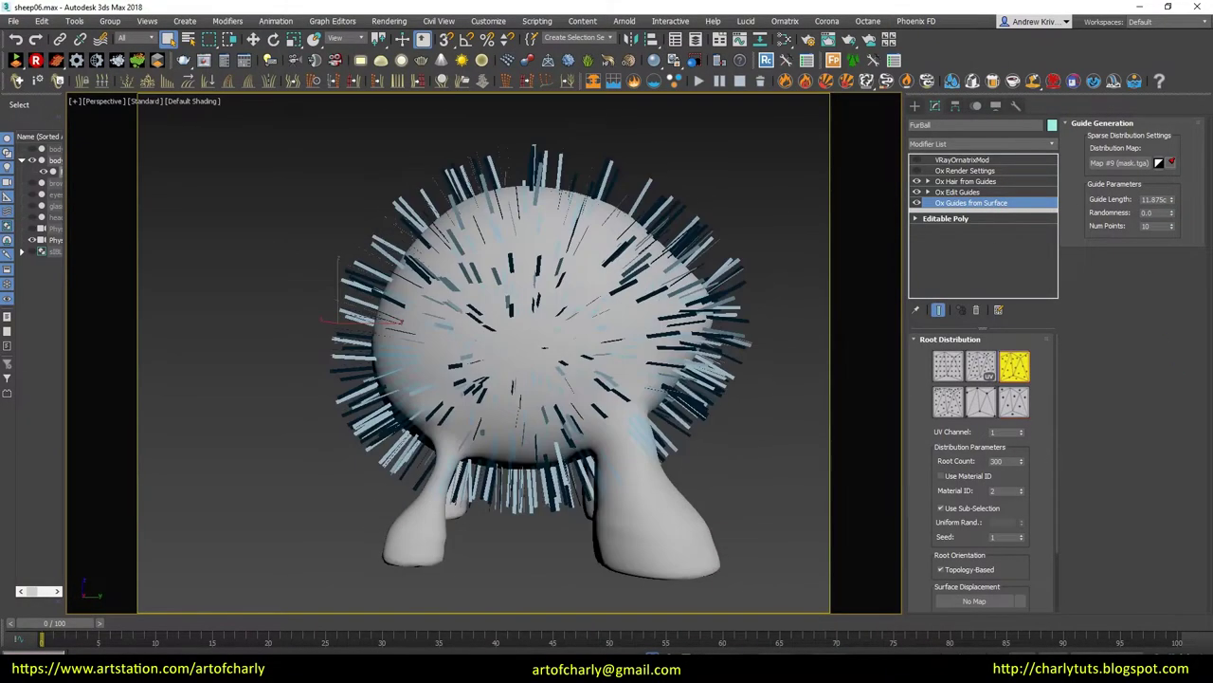
left_click(982, 366)
type("0")
key("Return")
mouse_move(764, 391)
middle_mouse_down("alt")
mouse_move(785, 341)
mouse_move(776, 297)
mouse_move(751, 372)
mouse_move(714, 372)
mouse_move(754, 365)
middle_mouse_up("alt")
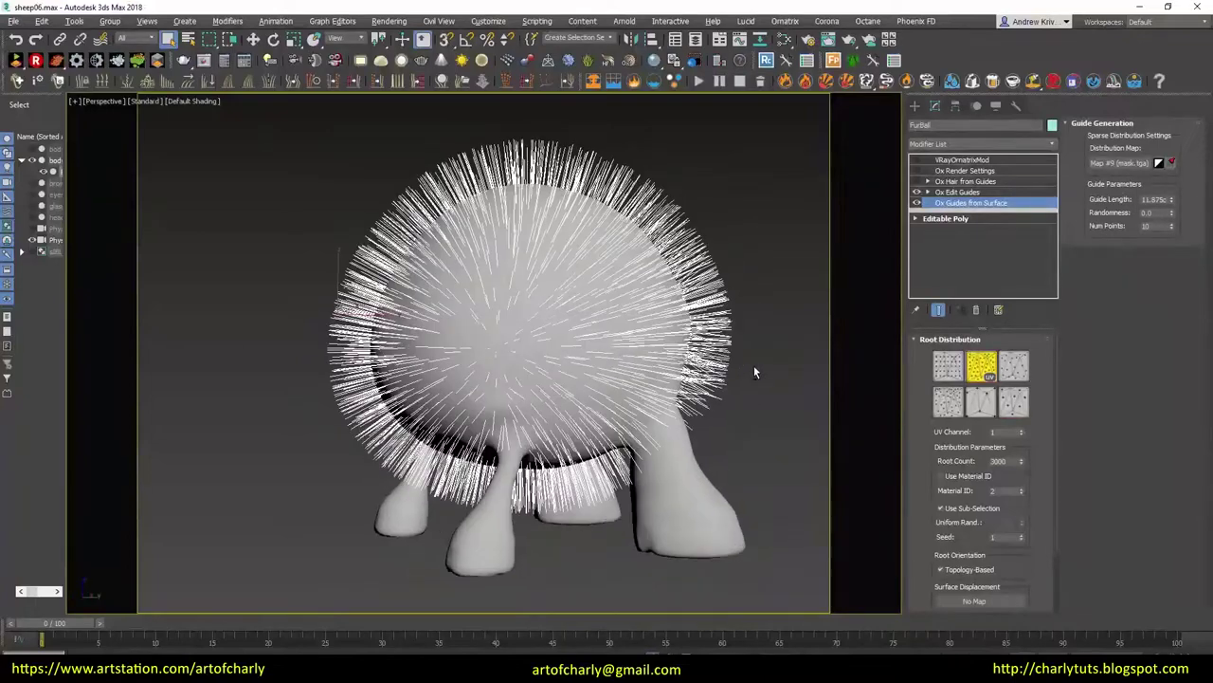
Re-show Ox Hair from Guides with auto-parting at angle 1.0 and 100% render-count viewport display
left_click(976, 181)
left_click(916, 182)
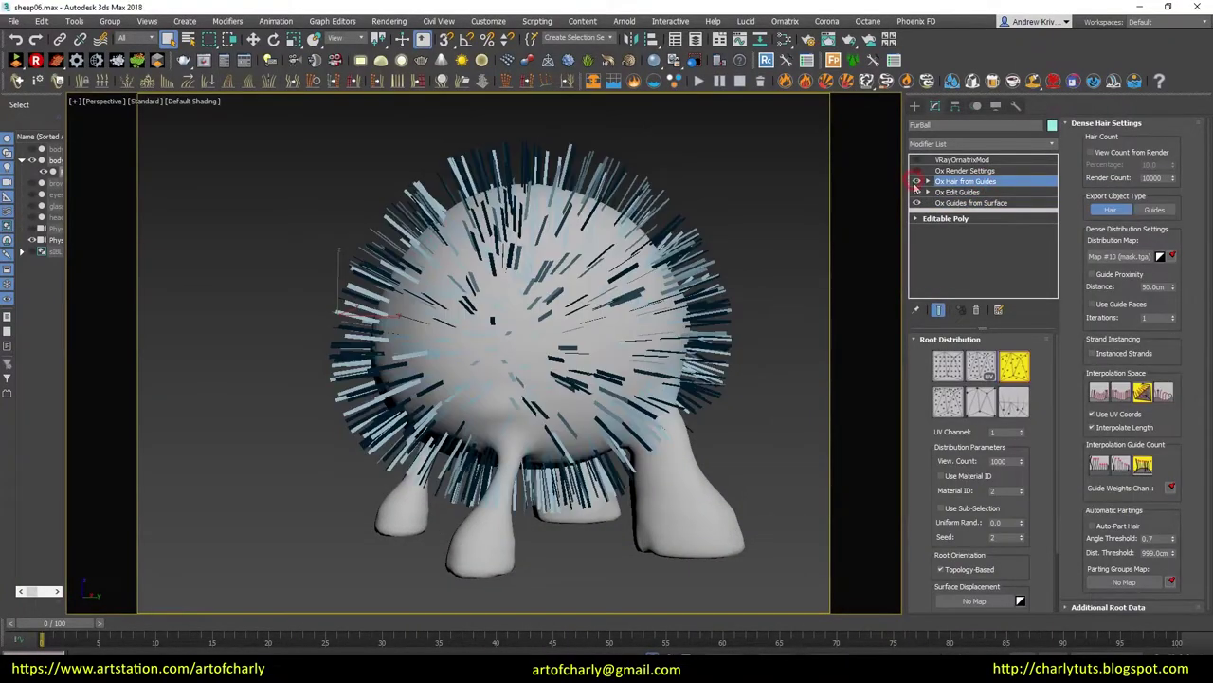
left_click(1113, 528)
left_click_drag(1173, 538, 1174, 503)
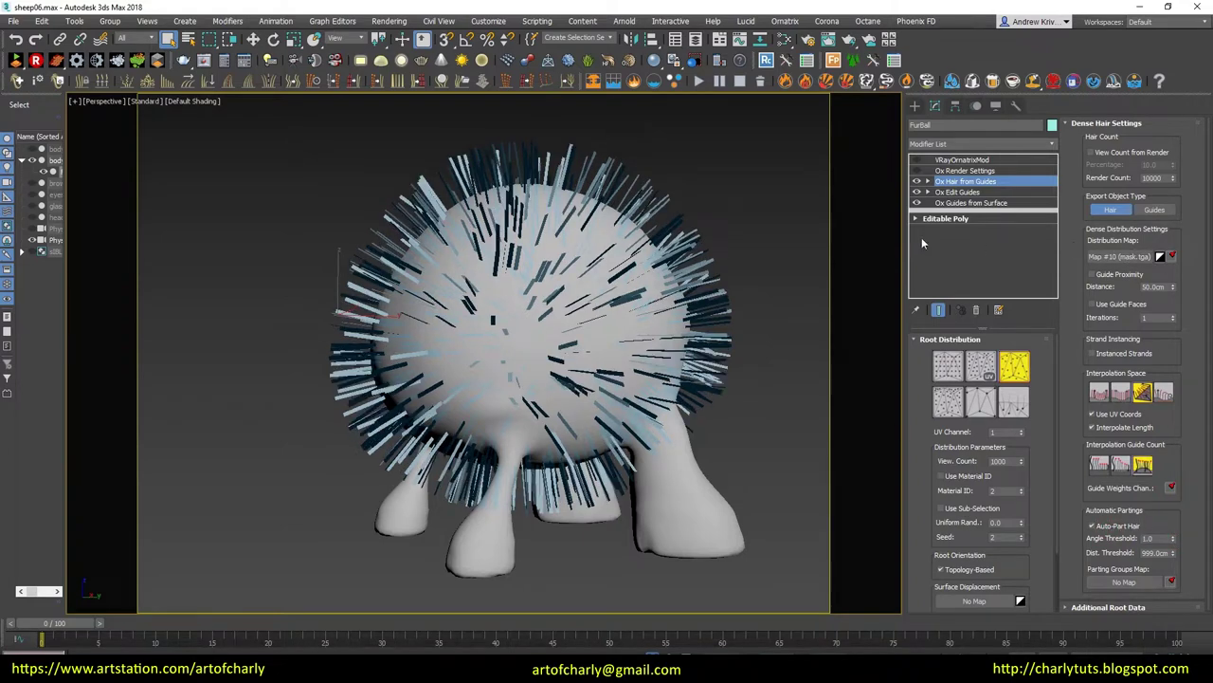
left_click(1105, 153)
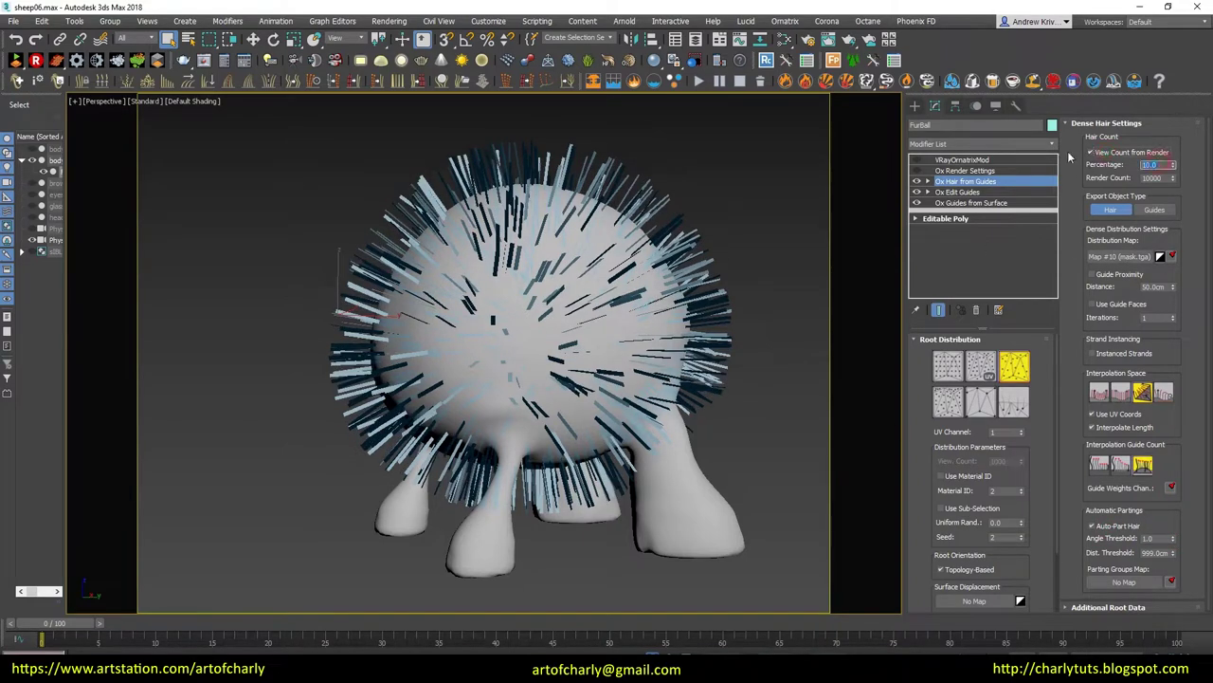
type("0")
key("Return")
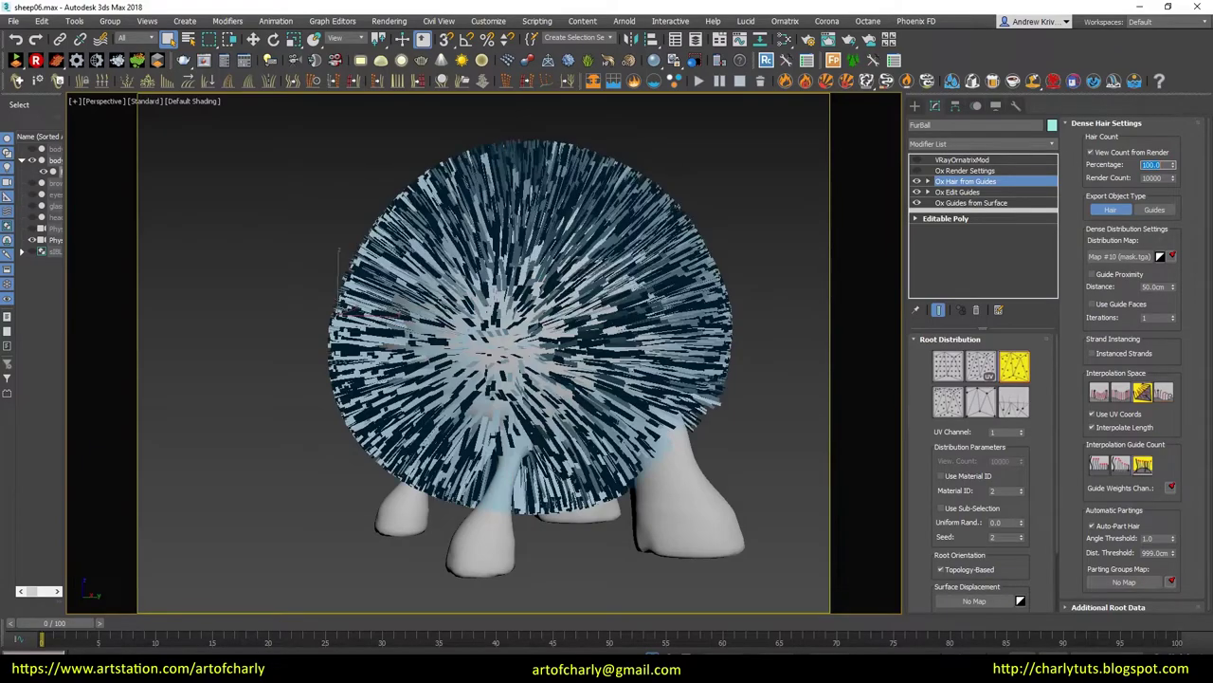
mouse_move(531, 360)
middle_mouse_down("alt")
mouse_move(588, 360)
mouse_move(512, 365)
middle_mouse_up("alt")
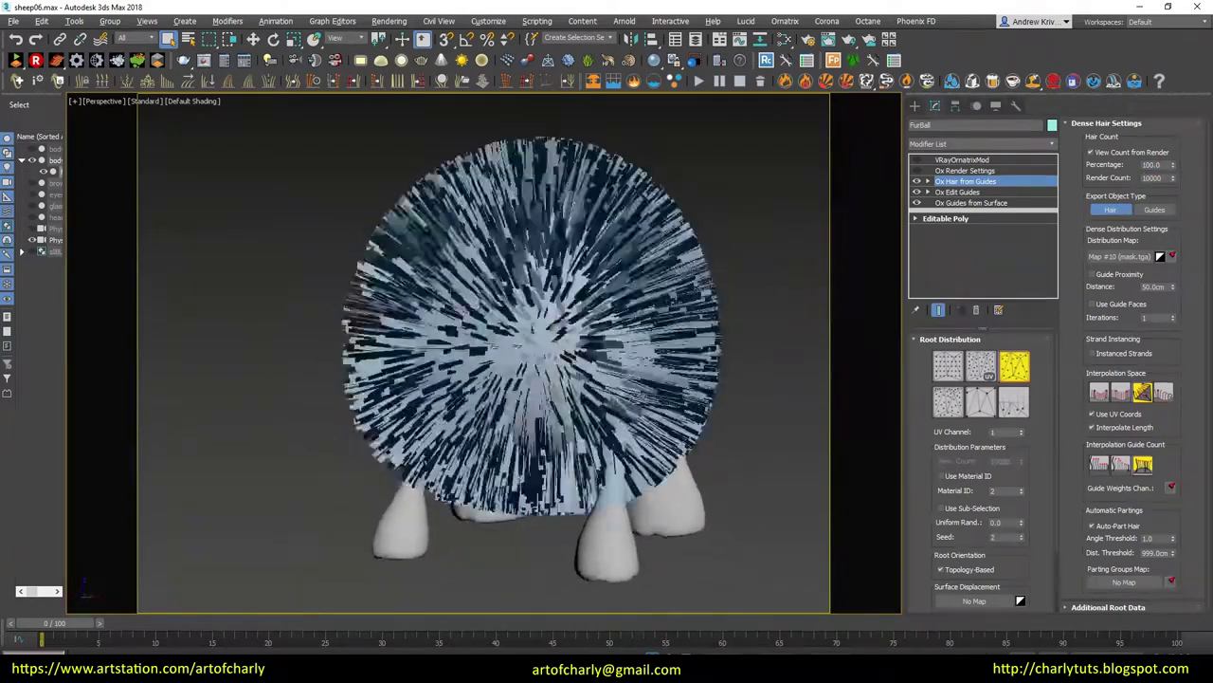
middle_click_drag(550, 327, 610, 294, "alt")
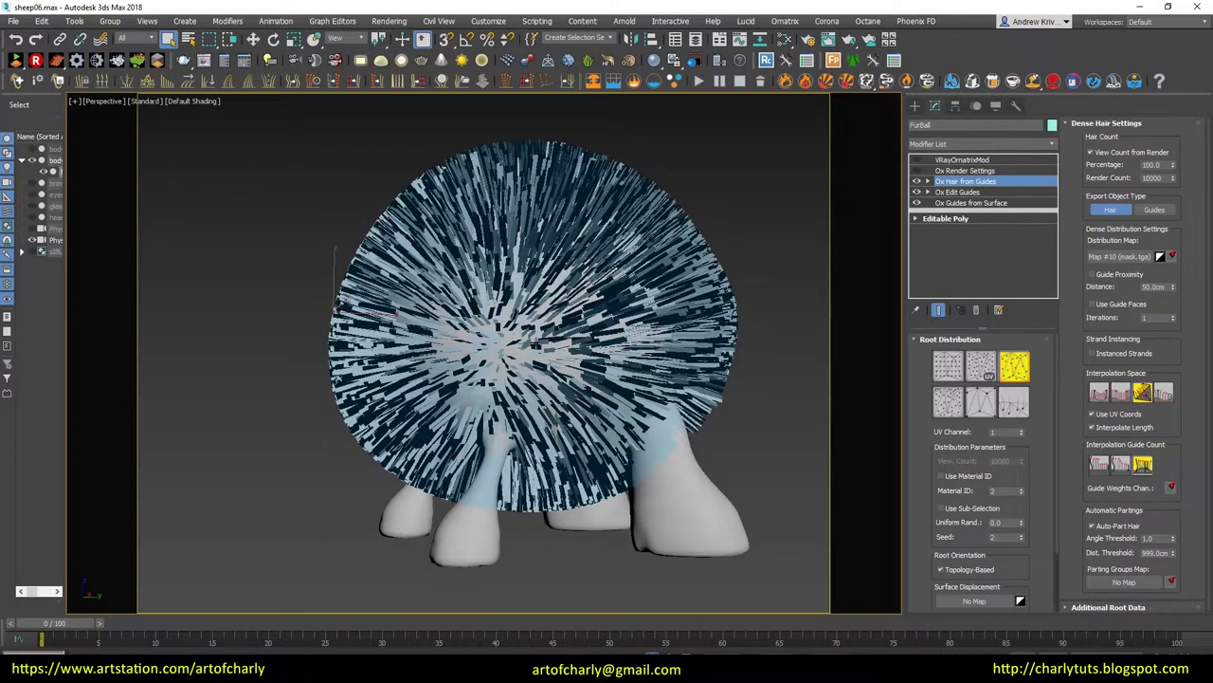
Add an Ox Strand Clustering modifier to the hair
left_click(1050, 150)
scroll(1035, 295, "down", 3)
scroll(1036, 296, "down", 6)
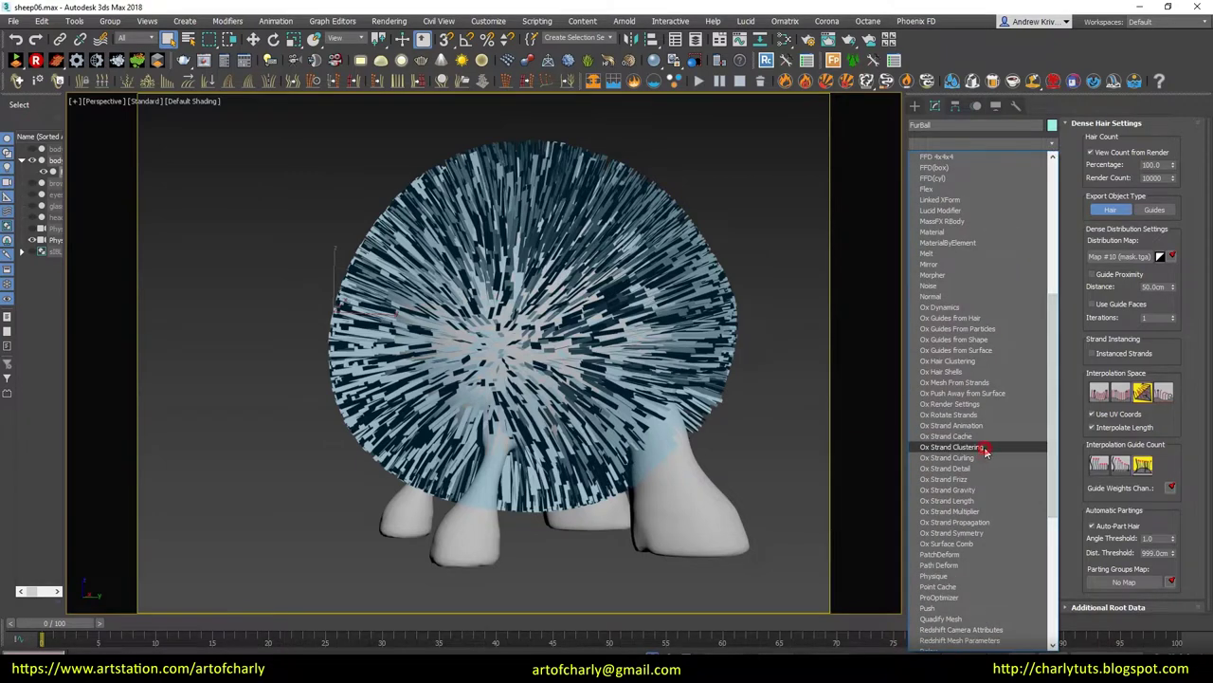
left_click(985, 448)
left_click(965, 192)
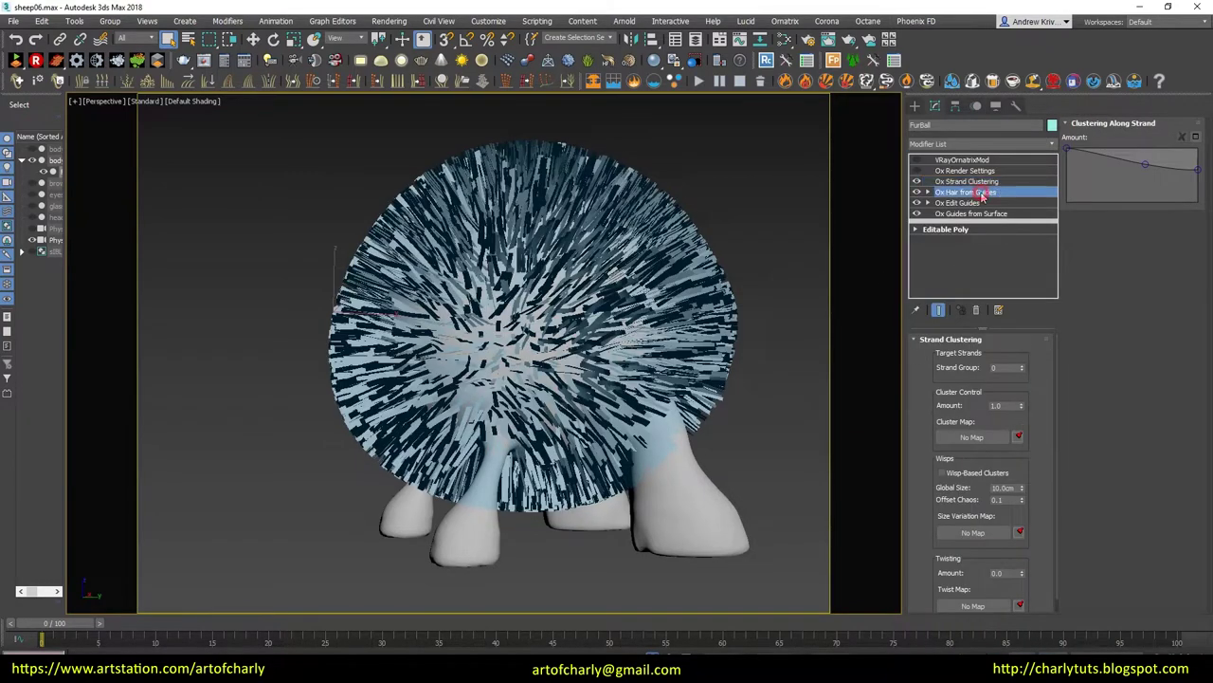
Add Ox Strand Detail and adjust its viewport segment count
left_click(1049, 143)
left_click_drag(1050, 166, 1049, 319)
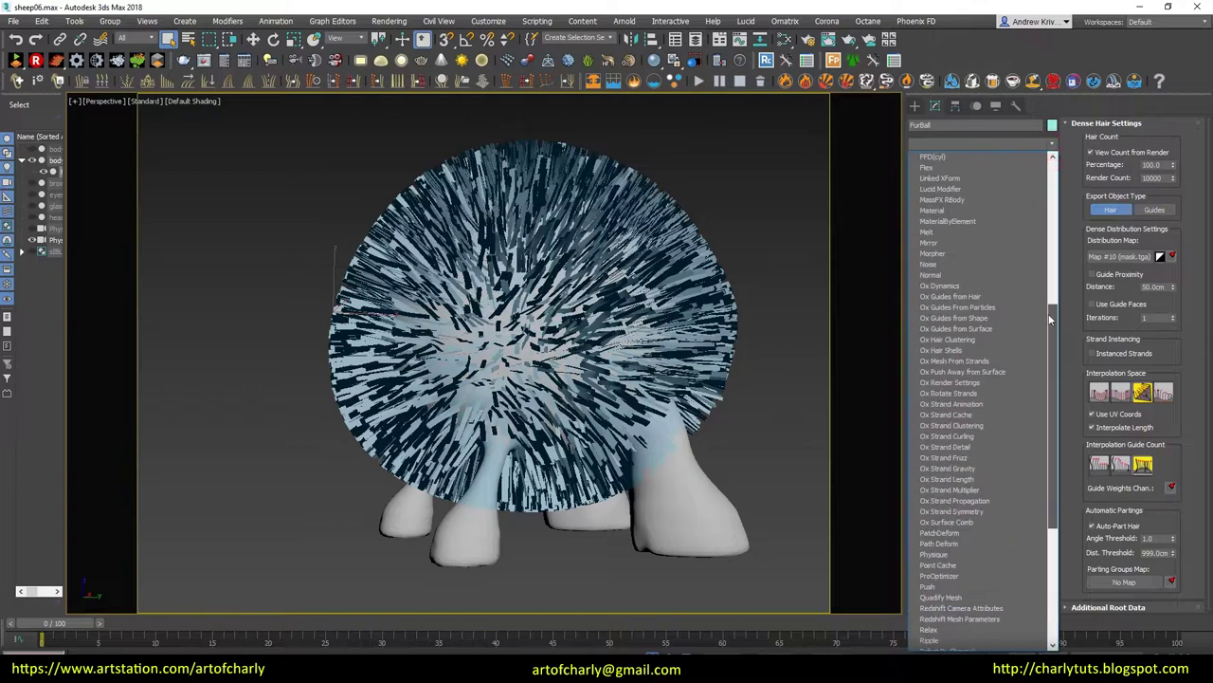
left_click(972, 447)
left_click(1006, 385)
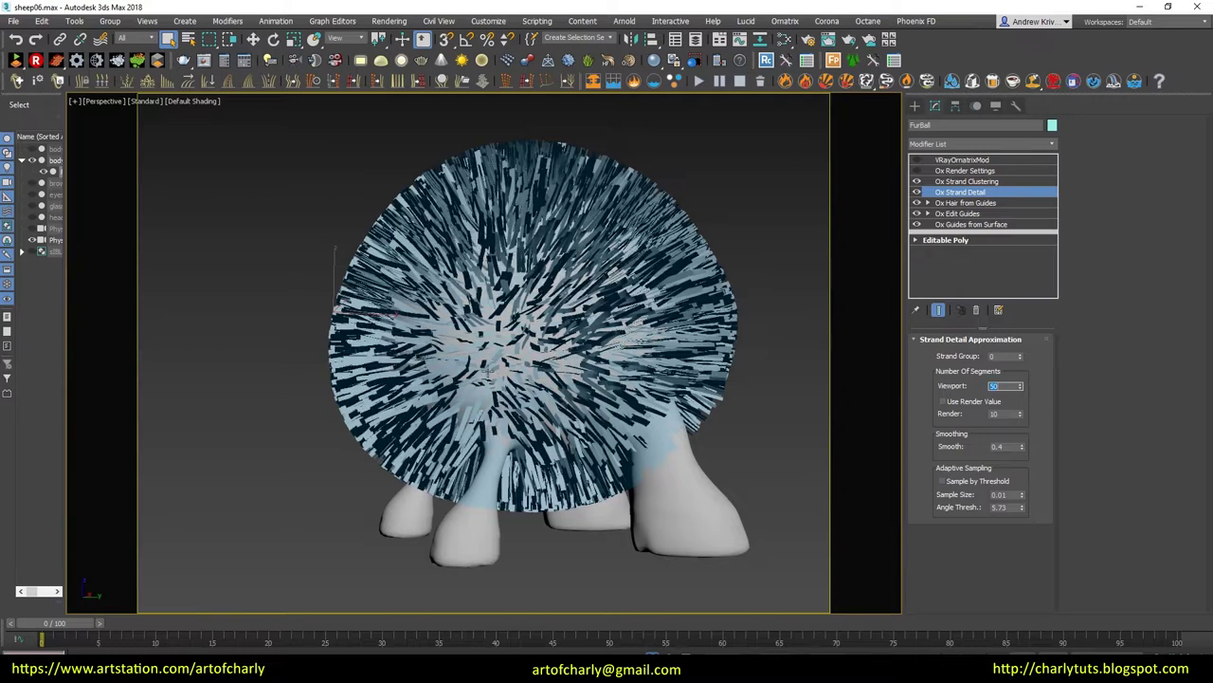
Add Ox Strand Length with randomize 0.3 and length slightly above 1.0
left_click(967, 181)
left_click(1050, 143)
left_click_drag(1058, 169, 1060, 310)
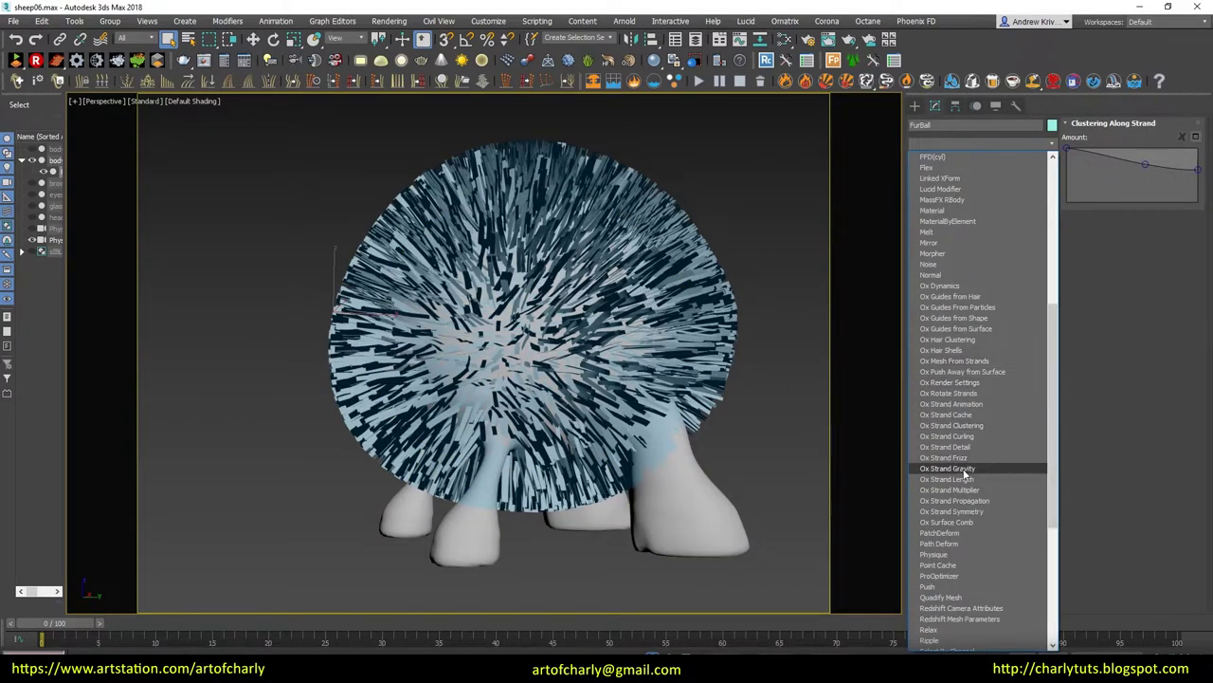
left_click(967, 481)
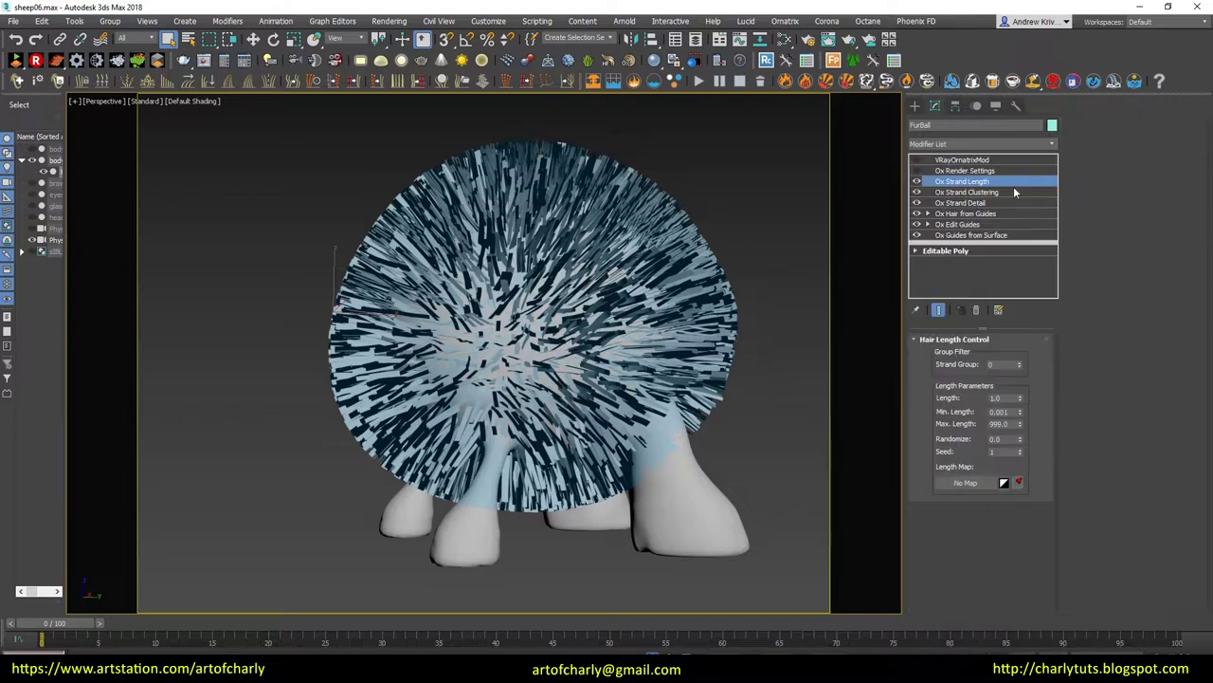
double_click(1003, 438)
type("0.3")
key("Return")
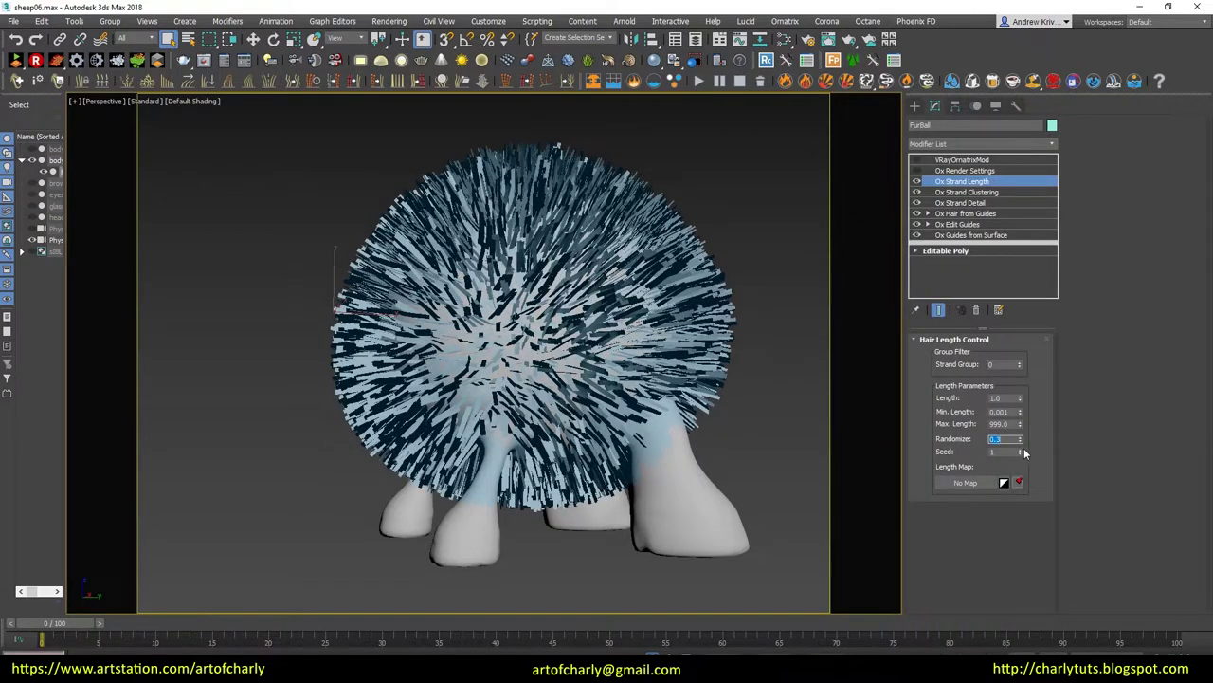
double_click(1003, 398)
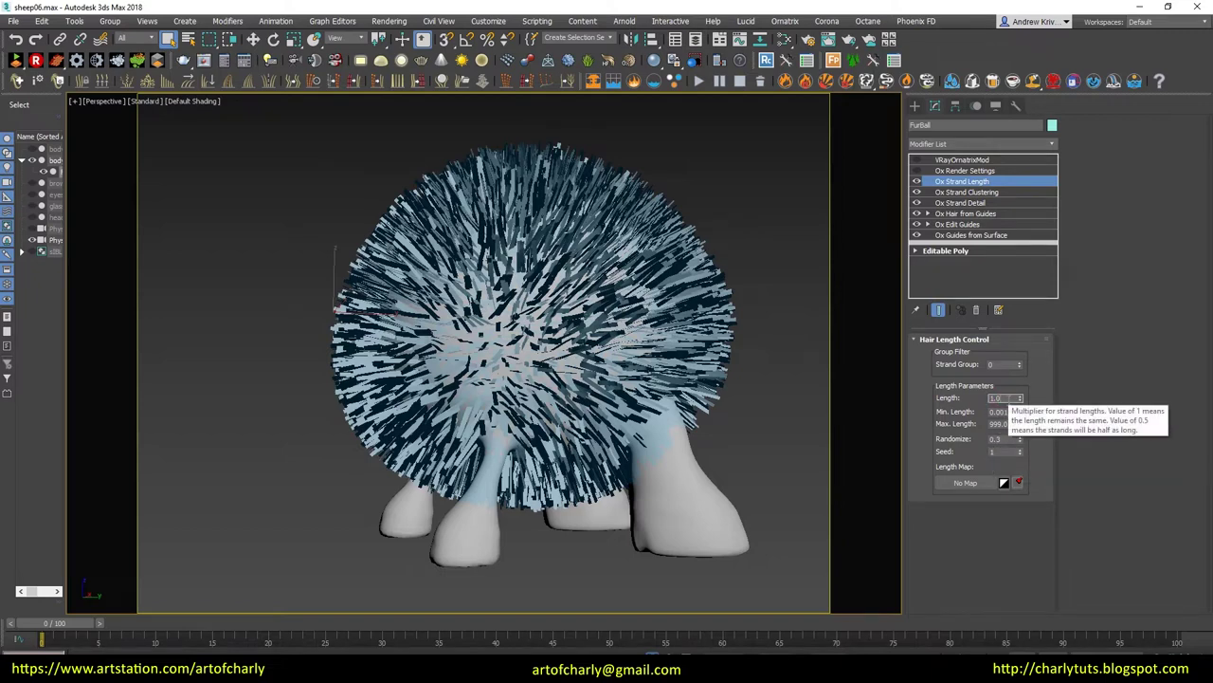
type("1.1")
key("Return")
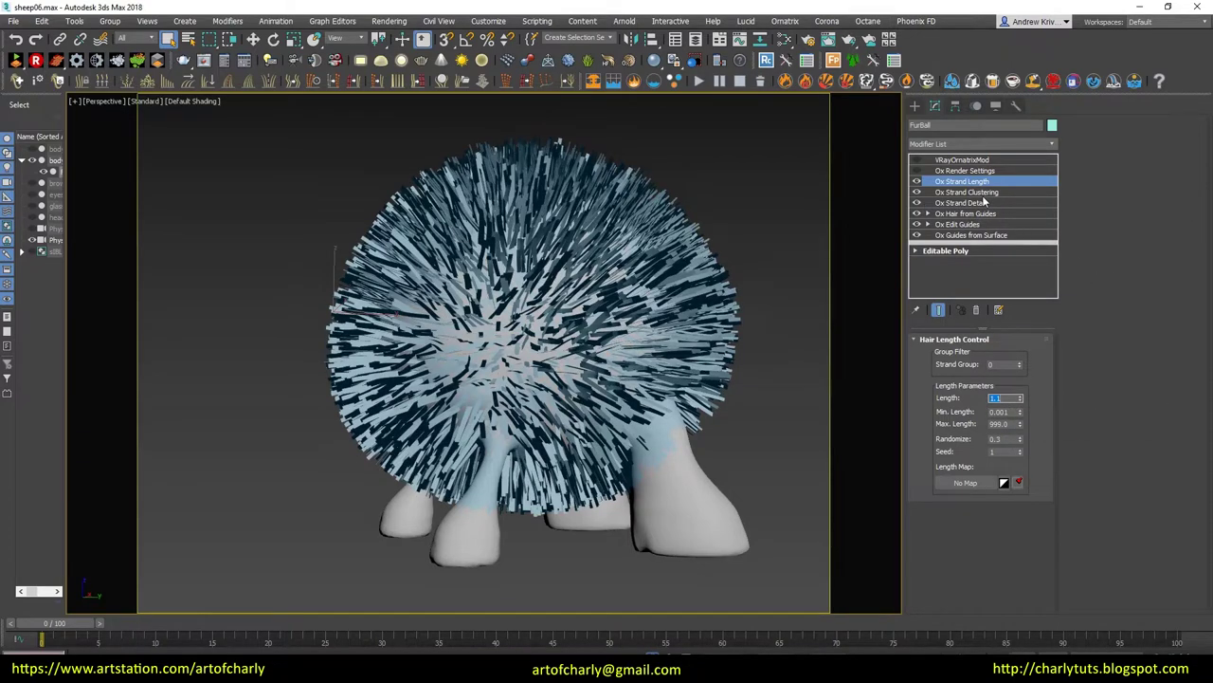
Set the Ox Strand Clustering twisting amount to about 2.39
left_click(983, 193)
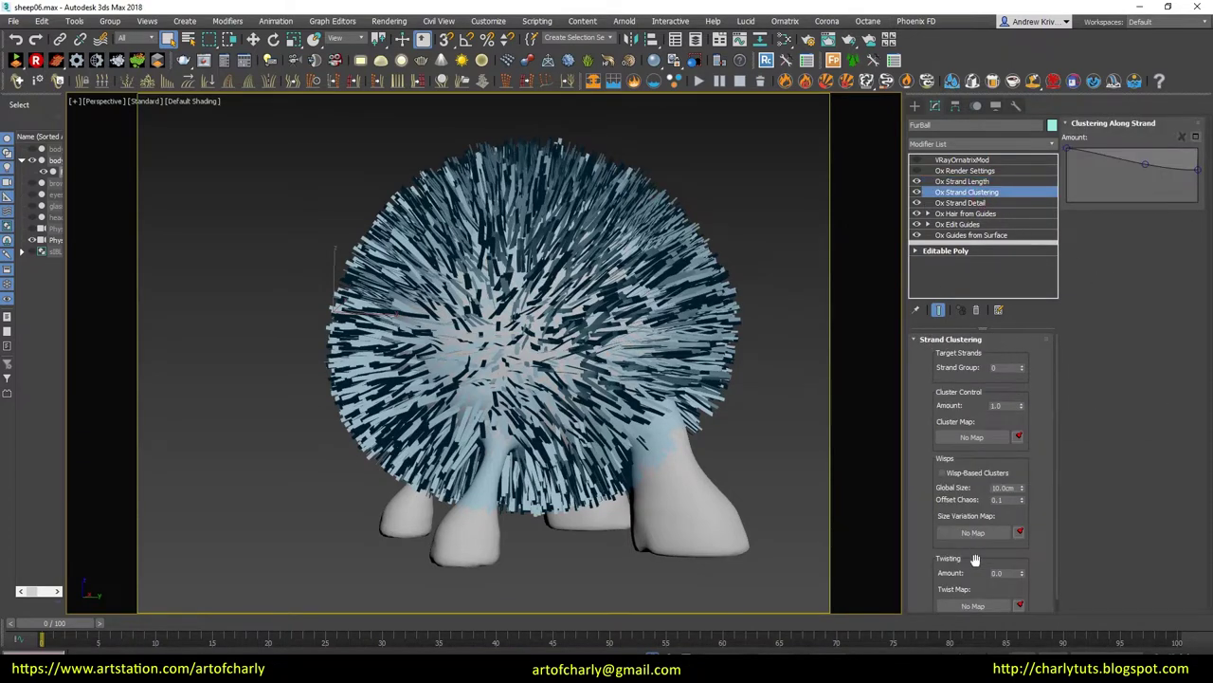
scroll(980, 537, "down", 1)
left_click_drag(1023, 560, 1029, 426)
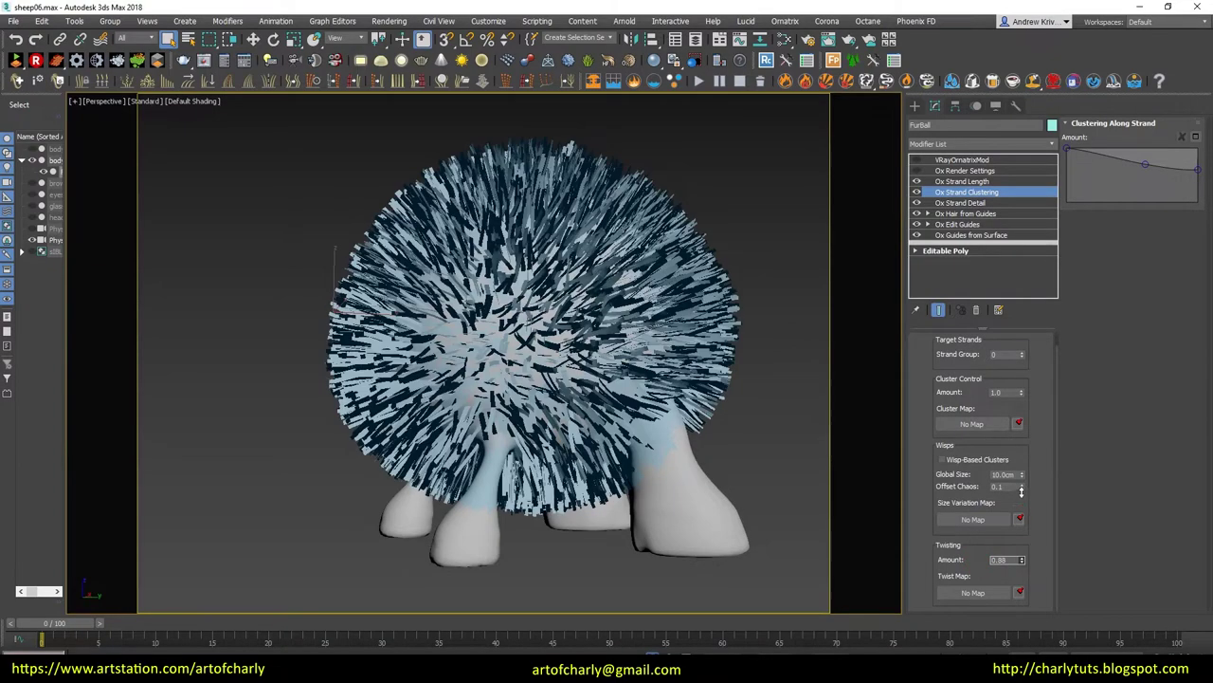
left_click_drag(1030, 425, 1021, 404)
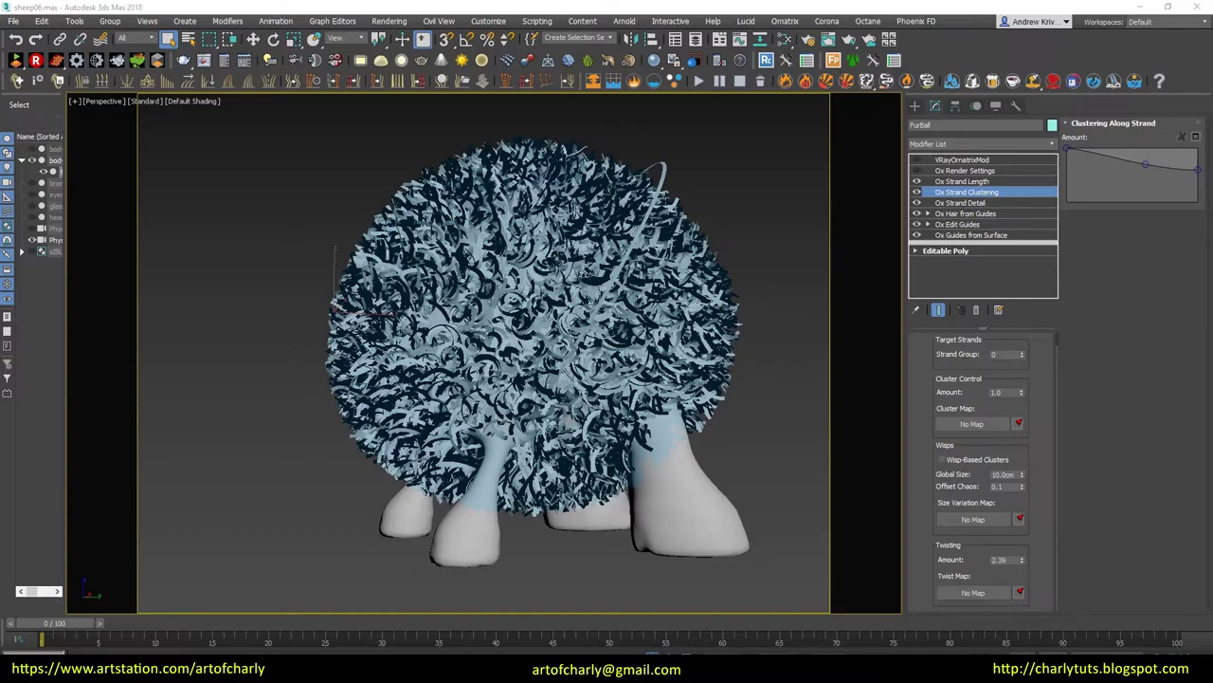
Raise the Ox Hair from Guides render count to 100000
left_click(965, 213)
mouse_move(582, 218)
middle_mouse_down("alt")
mouse_move(517, 163)
mouse_move(648, 145)
mouse_move(531, 162)
middle_mouse_up("alt")
left_click(1164, 179)
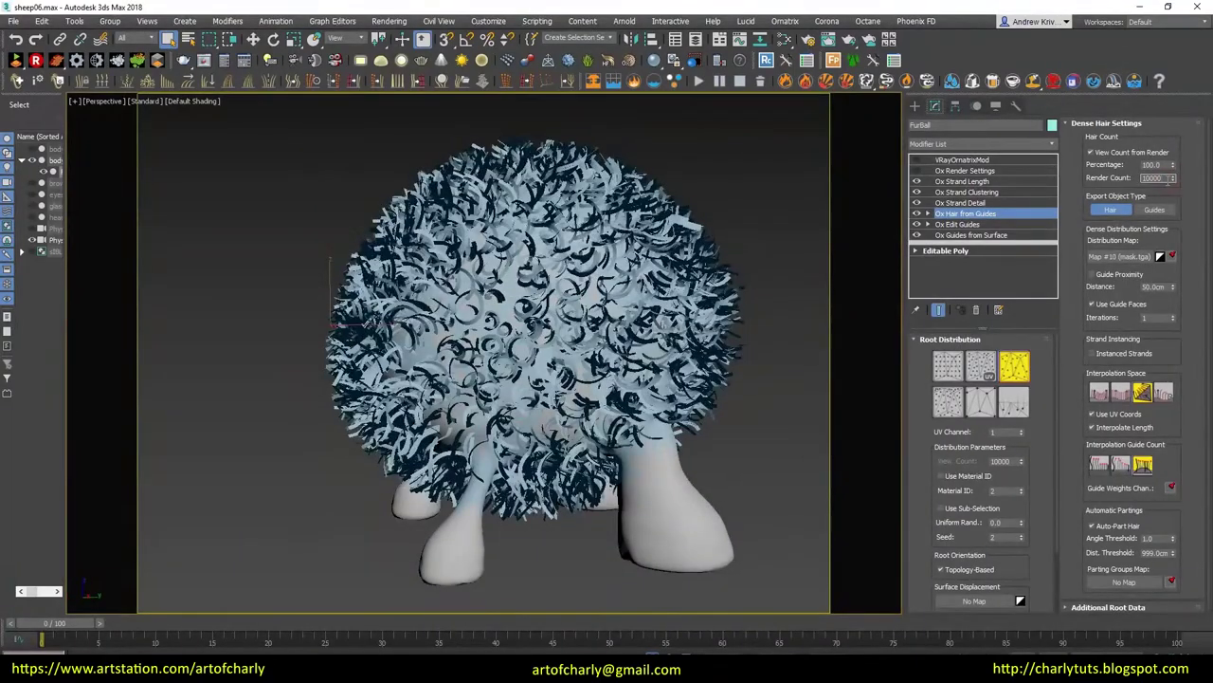
key("Return")
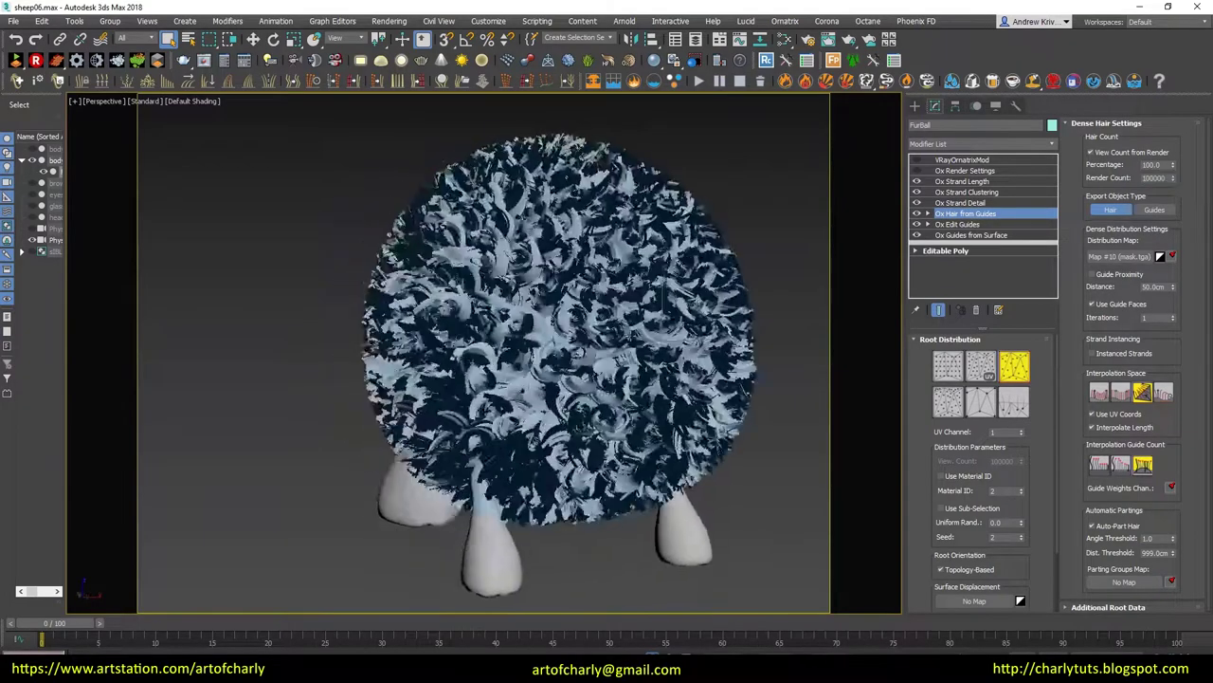
Drop the hair render count to 50000 and inspect the curly fur
type("50")
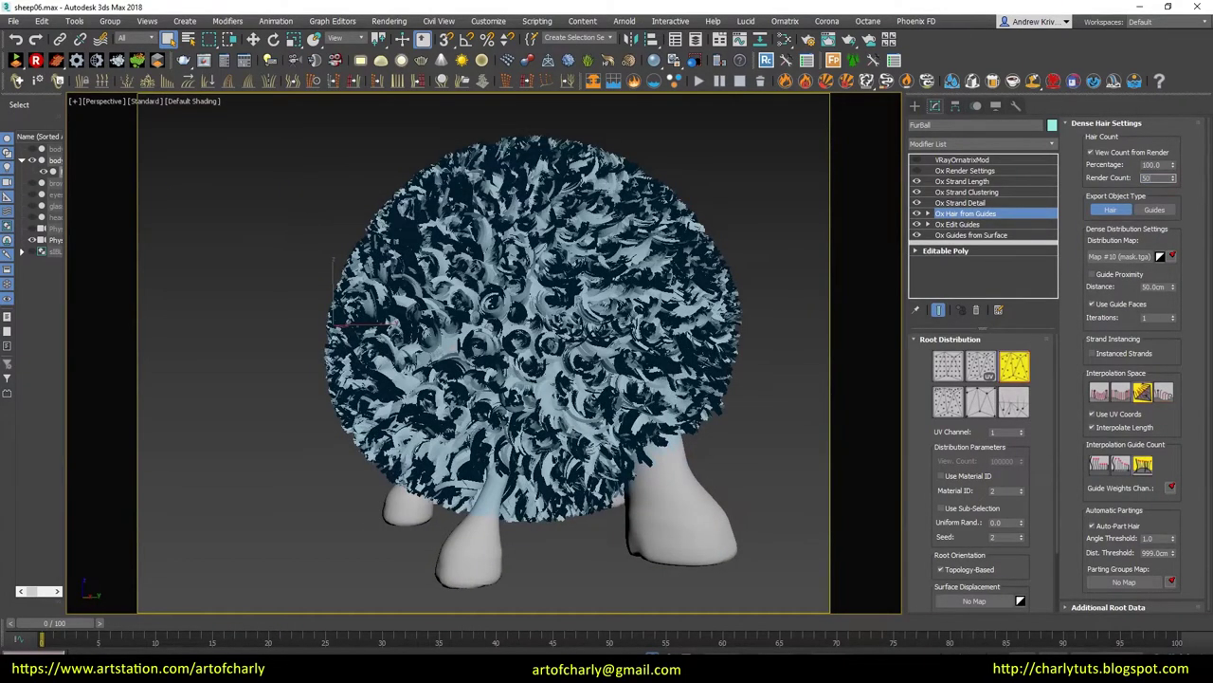
type("00")
key("Return")
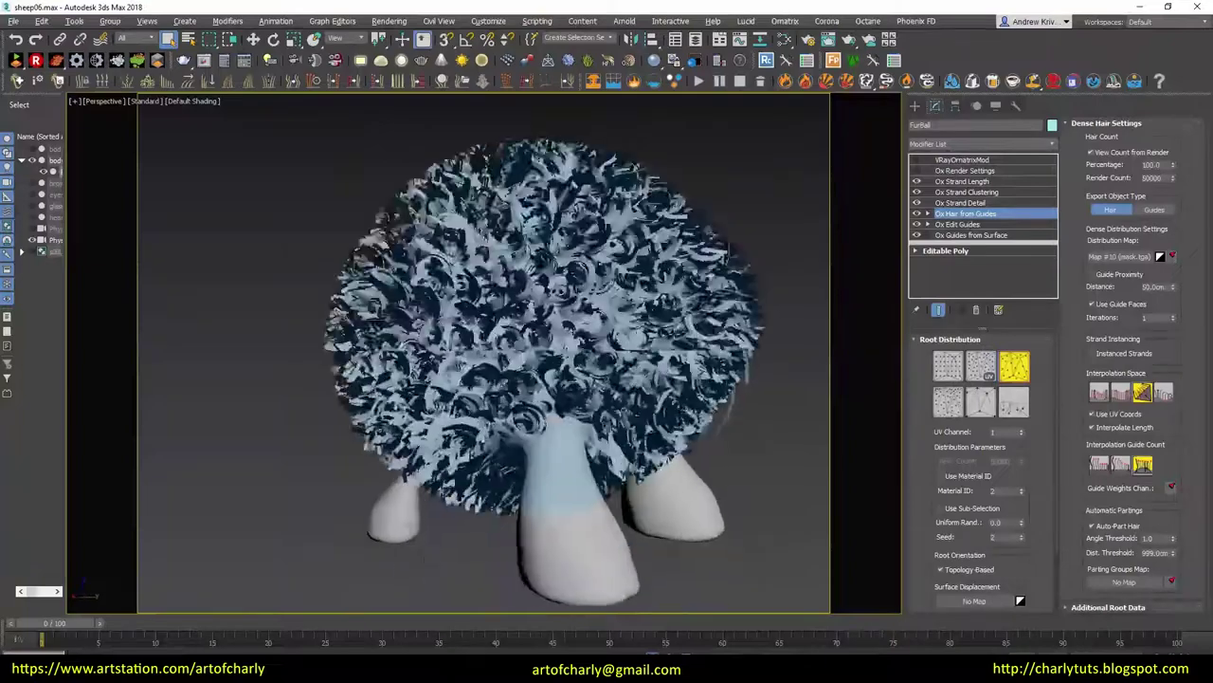
mouse_move(786, 321)
middle_mouse_down("alt")
mouse_move(739, 323)
mouse_move(699, 173)
middle_mouse_up("alt")
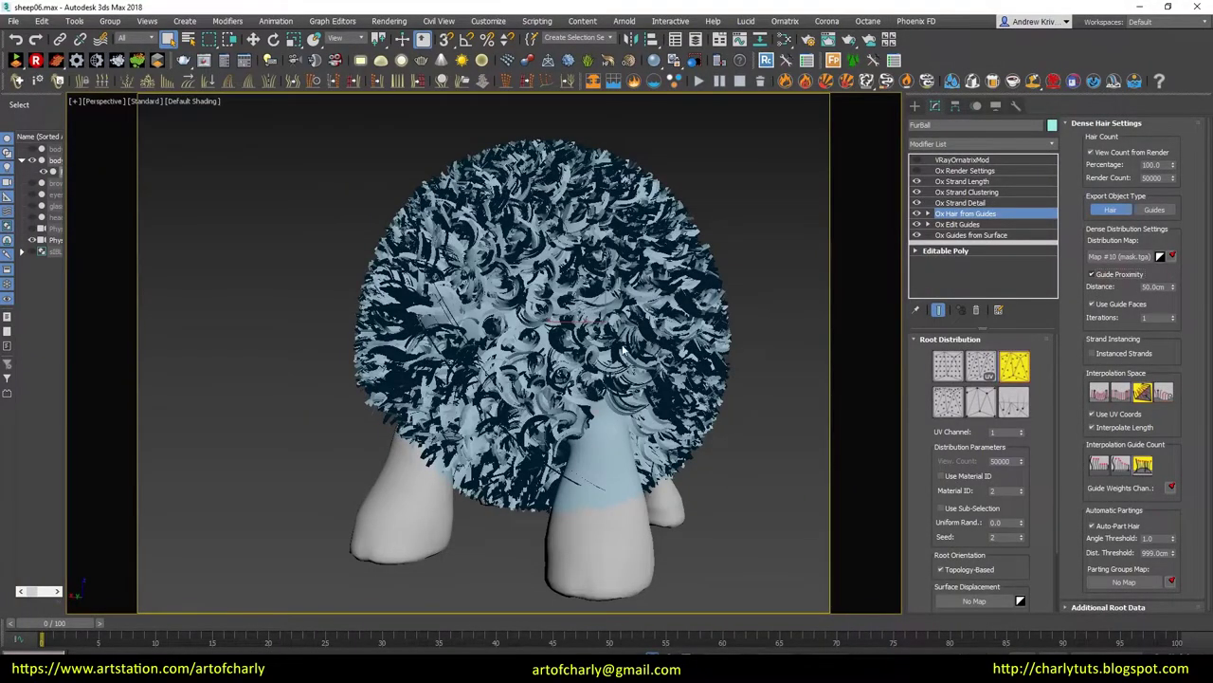
middle_click_drag(463, 336, 531, 322, "alt")
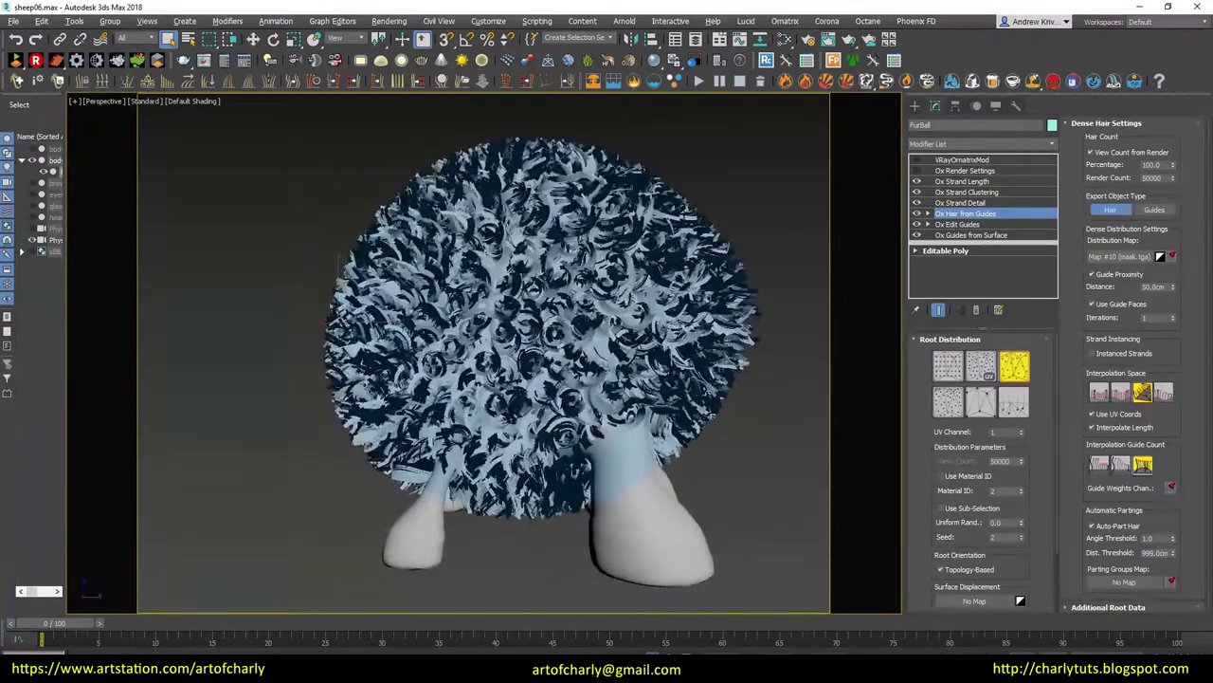
middle_click_drag(569, 360, 587, 360, "alt")
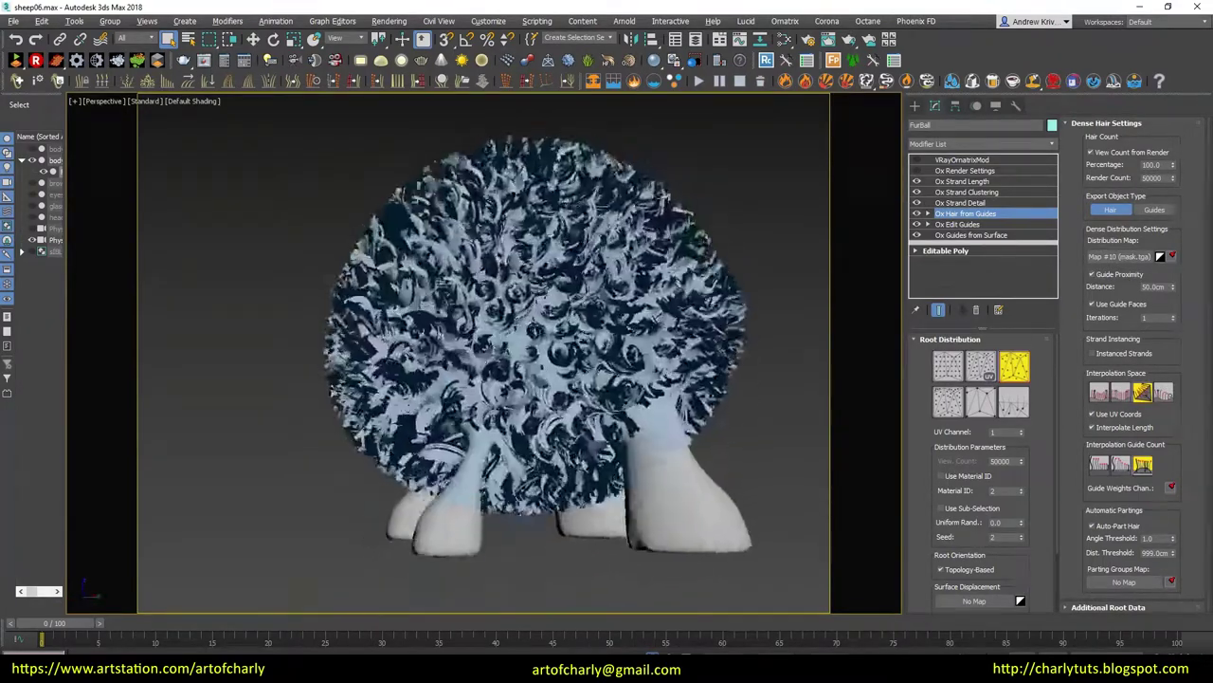
left_click(965, 172)
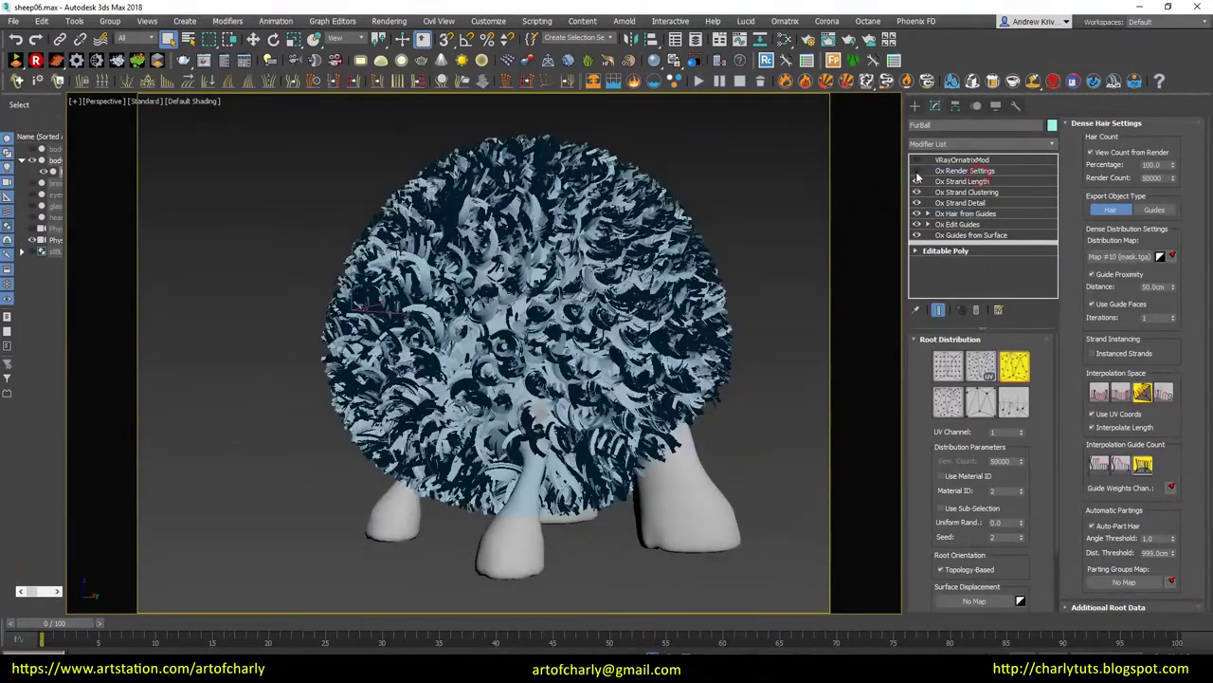
Enable VRayOrnatrixMod and Ox Render Settings, then view through PhysCamera001
left_click(917, 161)
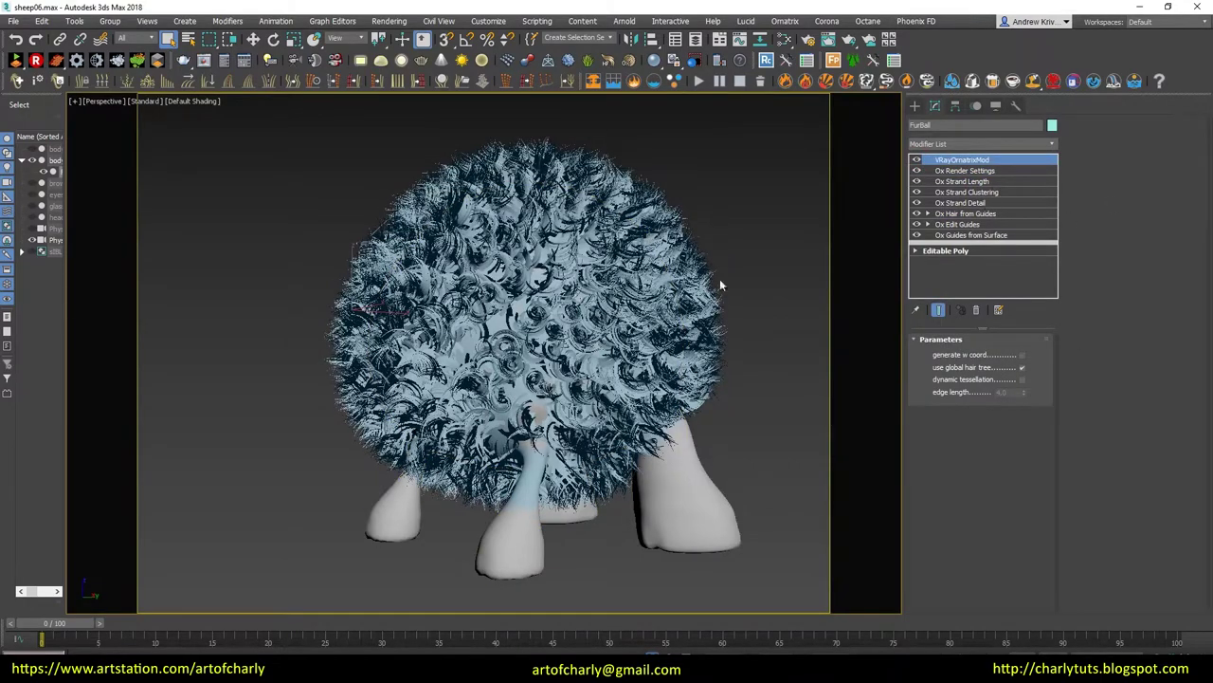
middle_click_drag(724, 361, 620, 373, "alt")
left_click(965, 171)
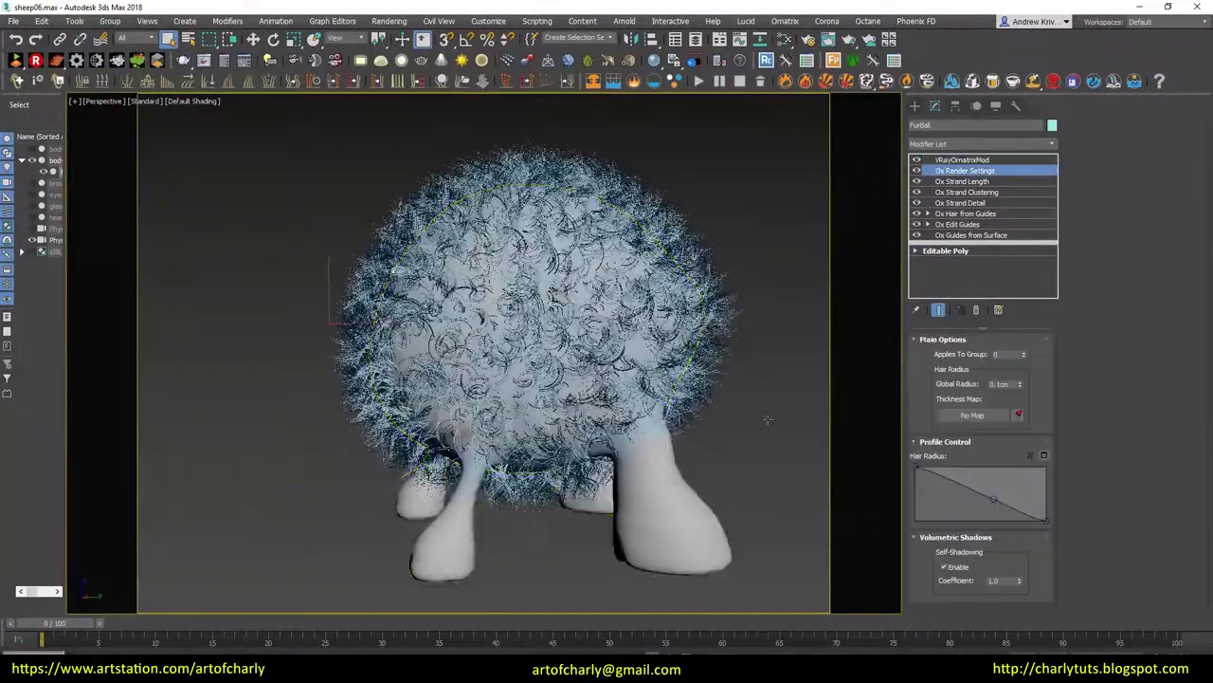
right_click(736, 257)
left_click(732, 209)
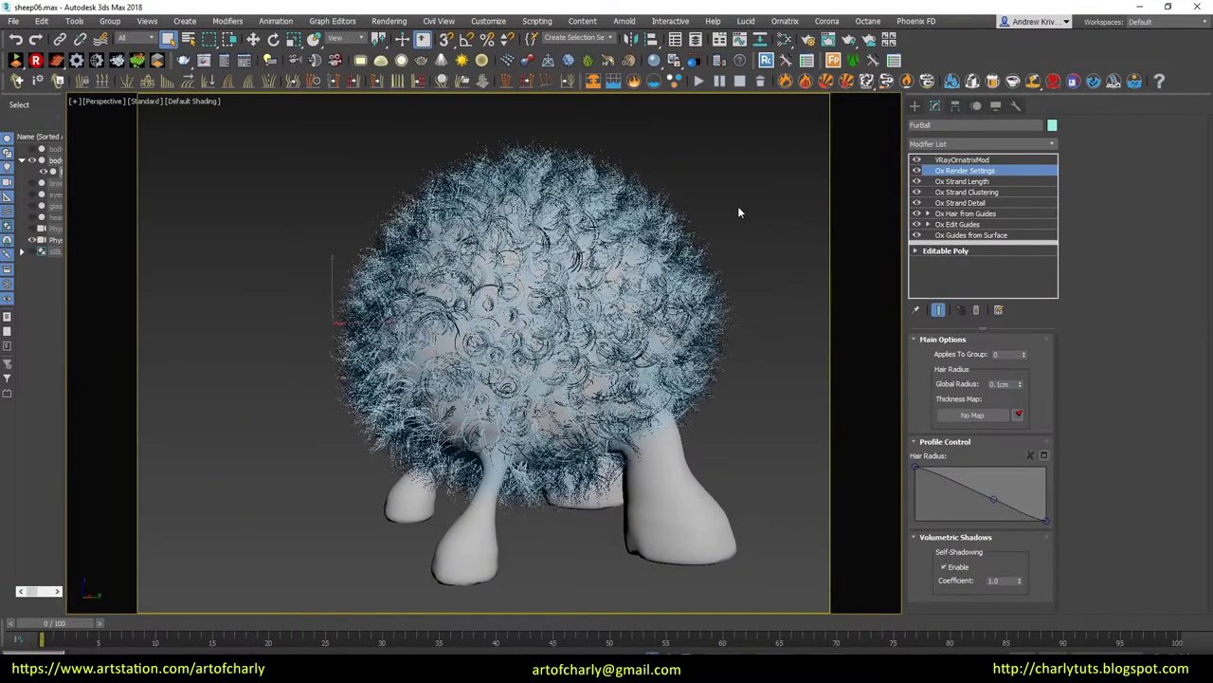
key("c")
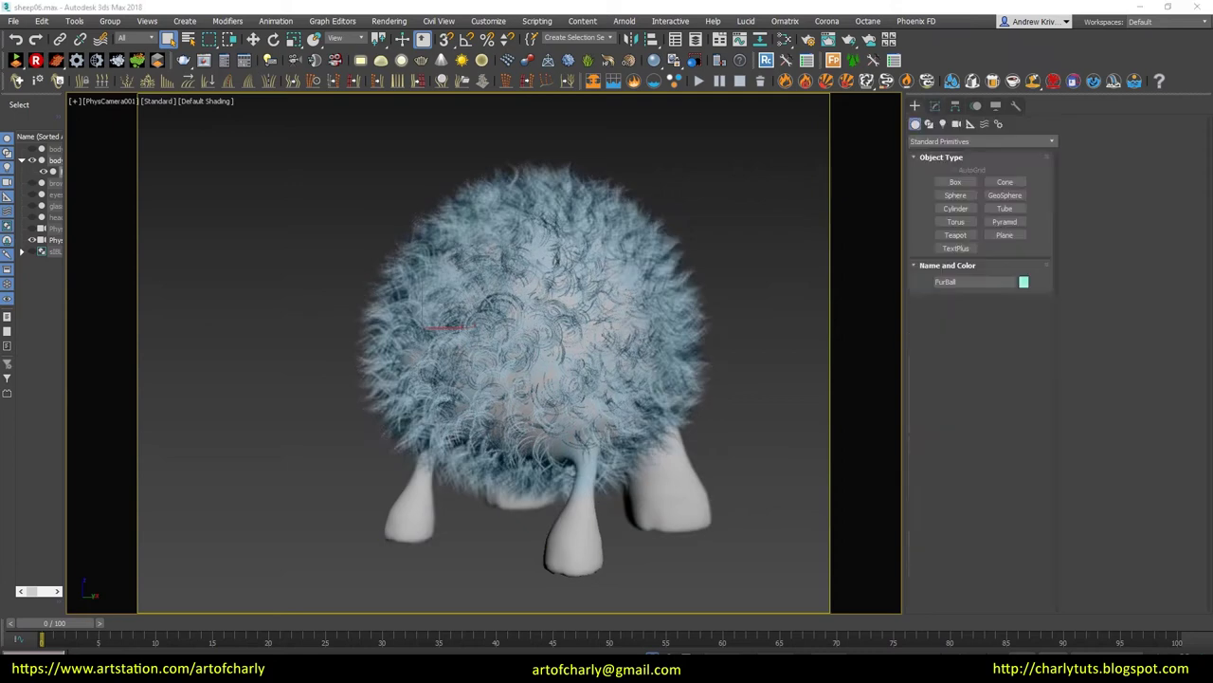
key("m")
right_click(715, 250)
mouse_move(663, 285)
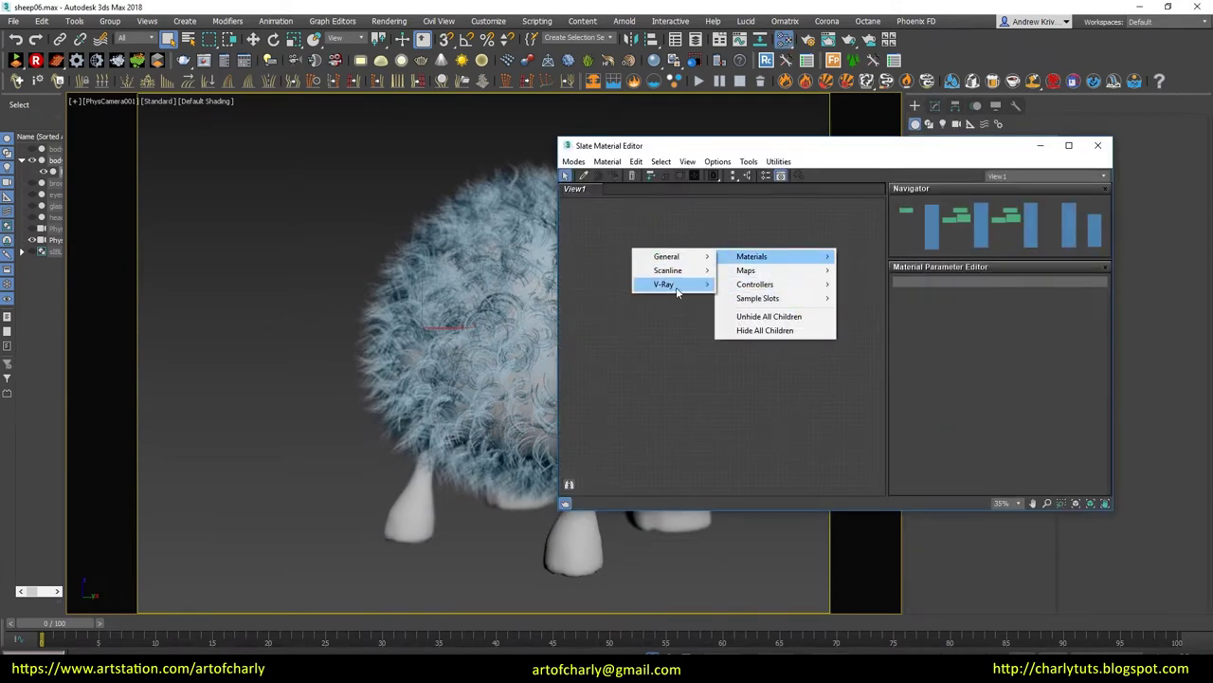
Create a VRayHairMtl with the Blond matted preset
left_click(566, 384)
double_click(733, 280)
left_click(1013, 314)
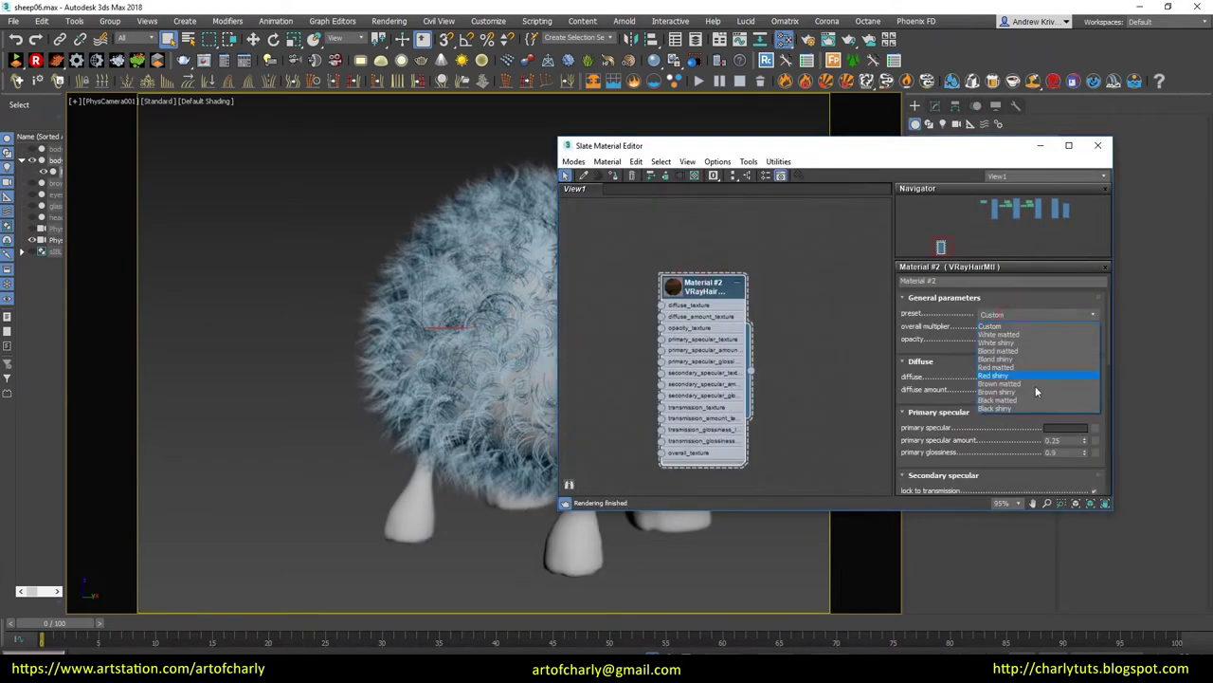
left_click(1015, 350)
scroll(971, 354, "down", 2)
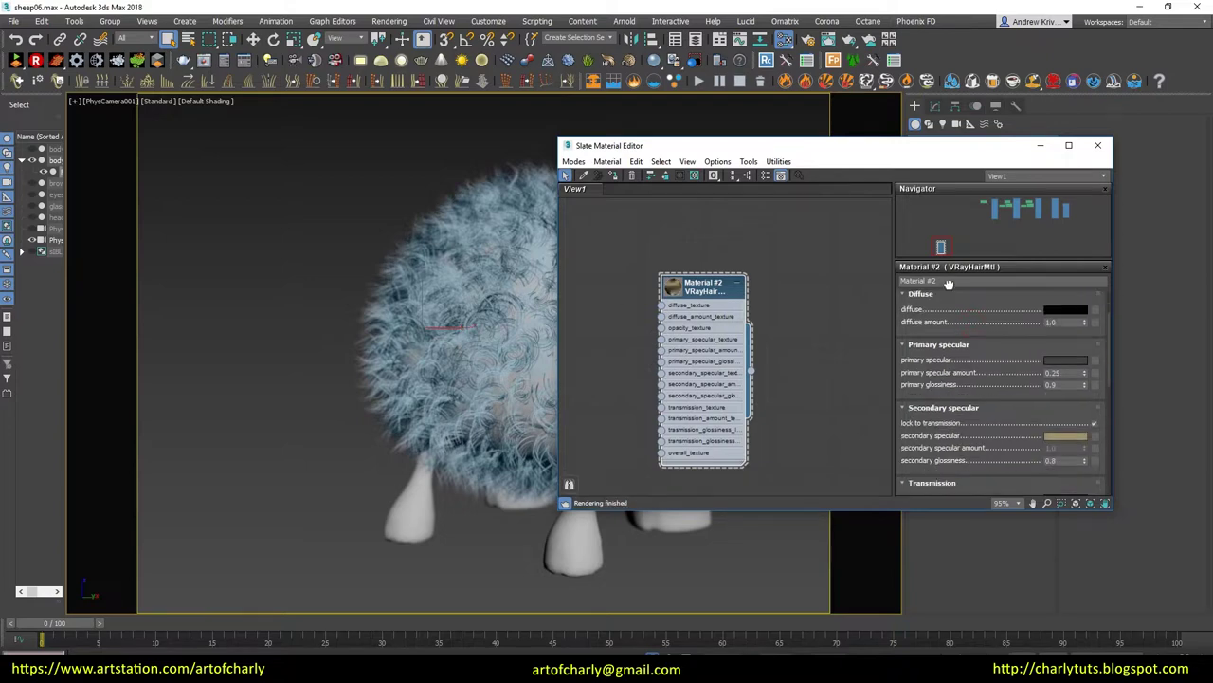
scroll(971, 353, "down", 1)
scroll(1062, 438, "down", 1)
Set a pale cream transmission colour and copy it
left_click(1062, 438)
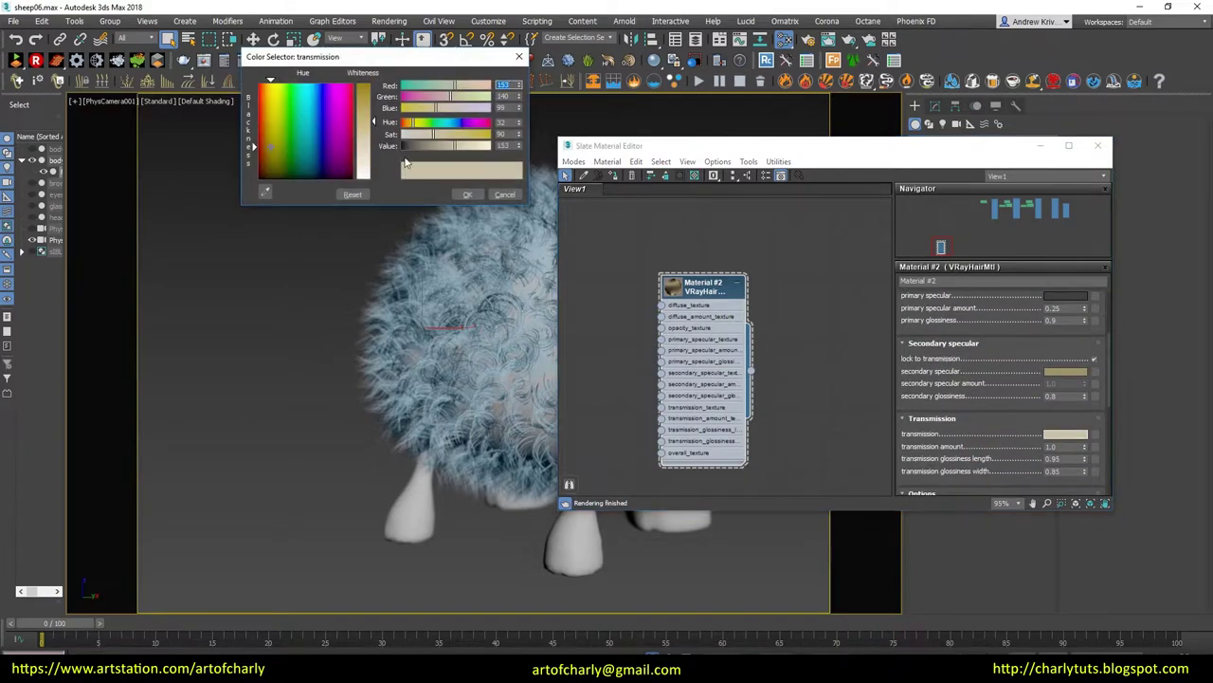
left_click_drag(417, 134, 414, 138)
left_click(468, 194)
scroll(1085, 422, "down", 1)
right_click(1085, 420)
left_click(1101, 424)
scroll(1037, 387, "up", 3)
Paste the cream colour into diffuse and adjust it to light beige
right_click(1085, 316)
left_click(1106, 335)
left_click(1066, 313)
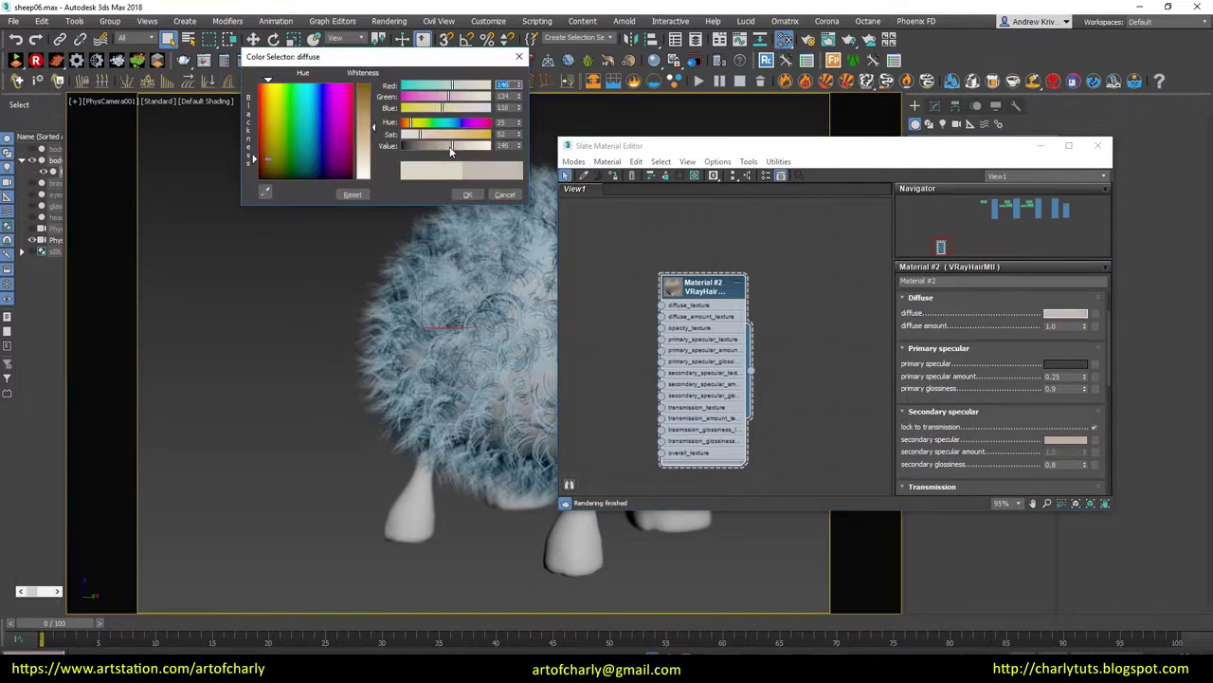
left_click(468, 194)
scroll(986, 417, "down", 2)
left_click_drag(703, 284, 784, 270)
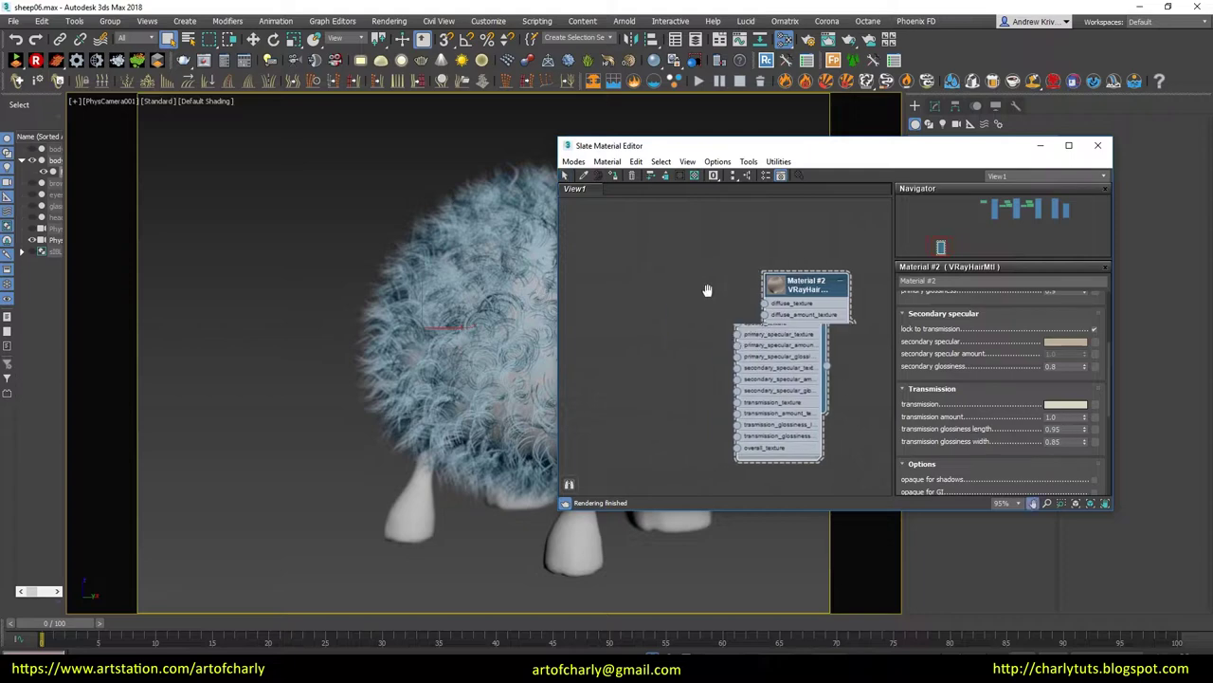
right_click(655, 300)
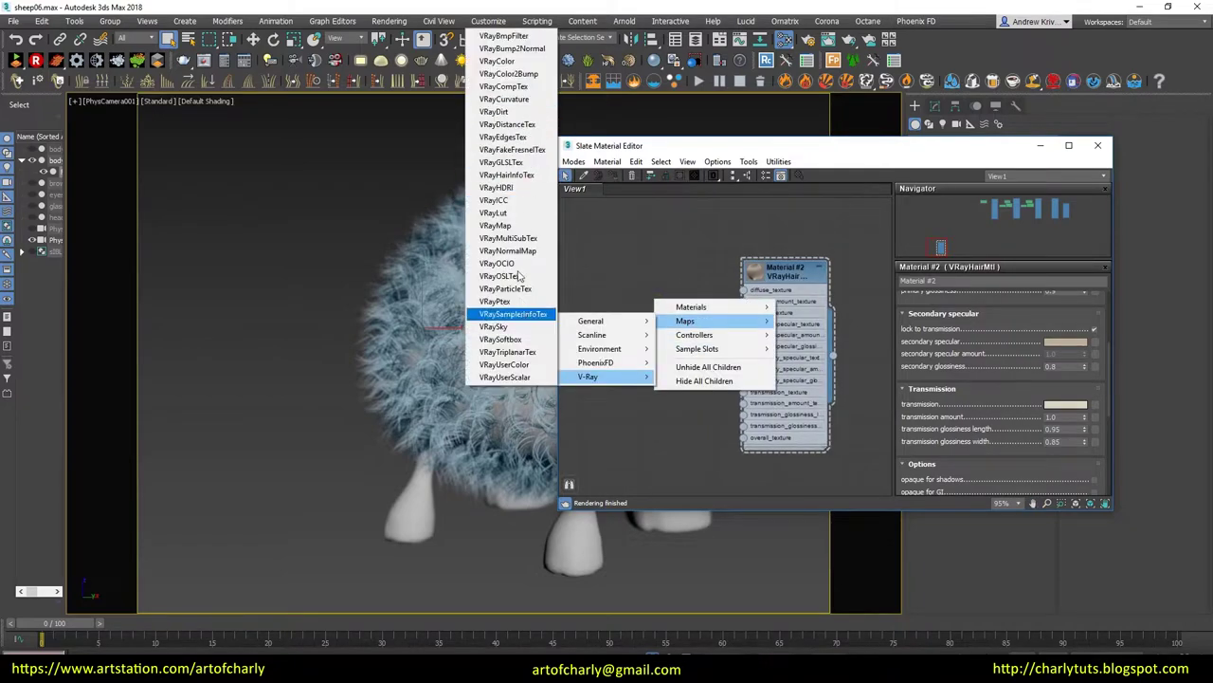
Wire a VRayHairInfoTex into transmission with output Random by strand index
left_click(507, 175)
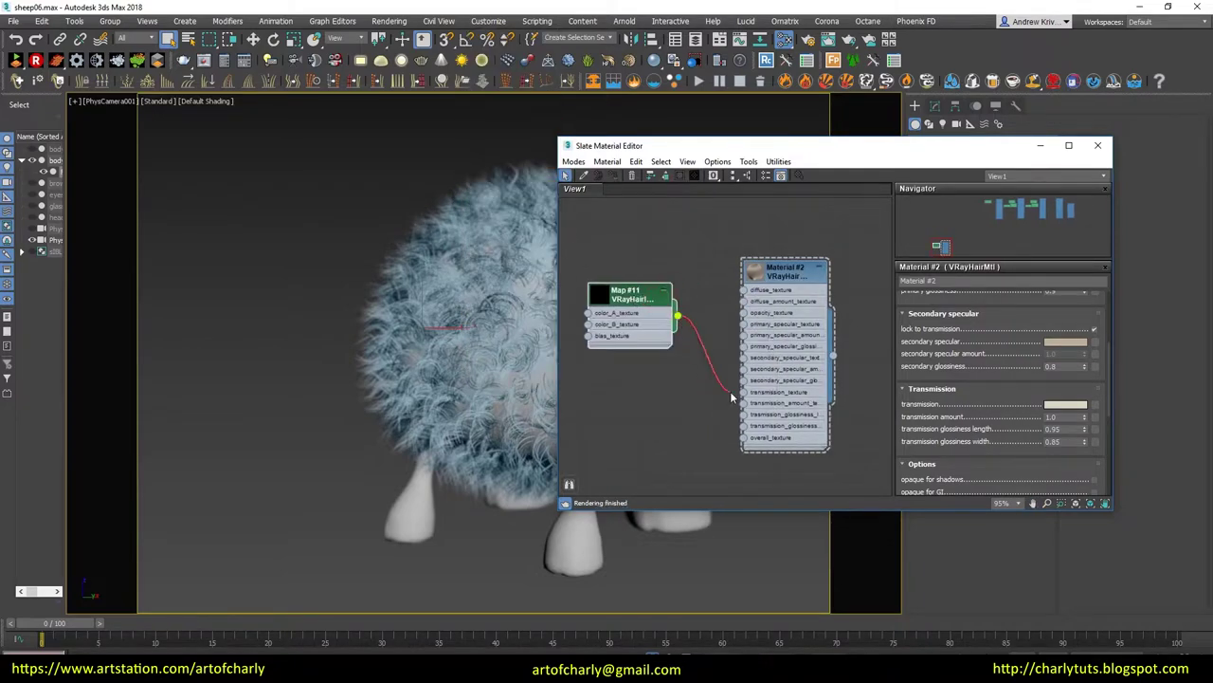
left_click(683, 282)
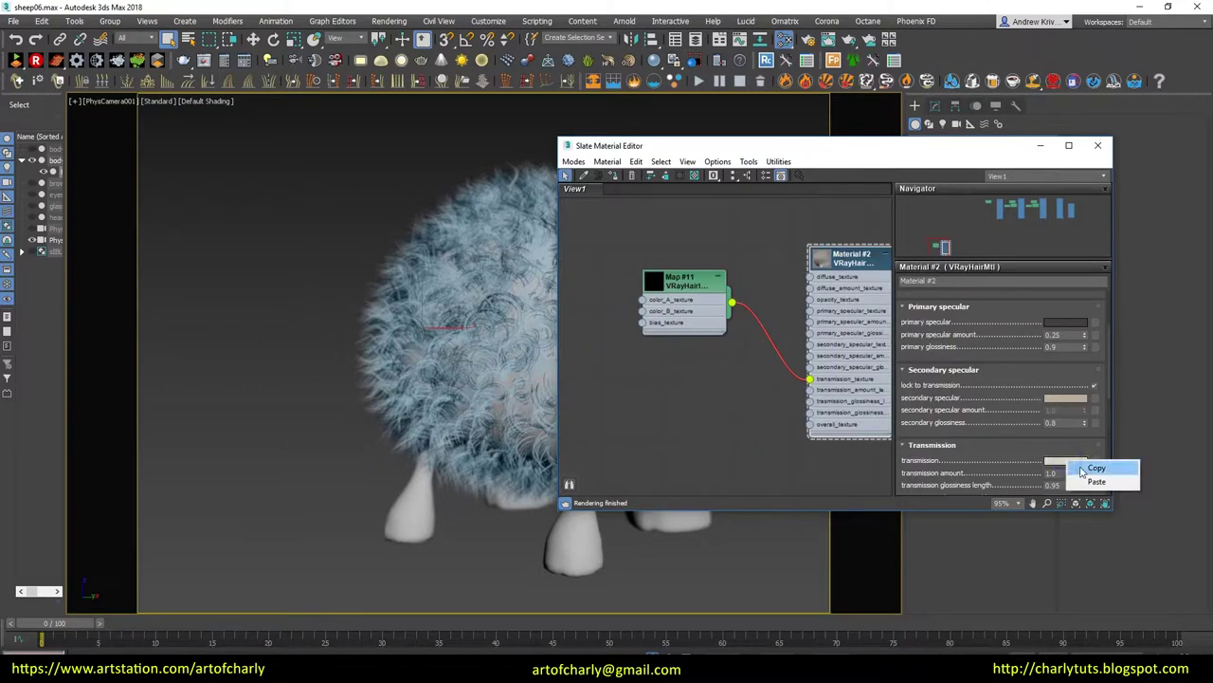
left_click(1037, 313)
left_click(1024, 334)
middle_click_drag(646, 382, 679, 387)
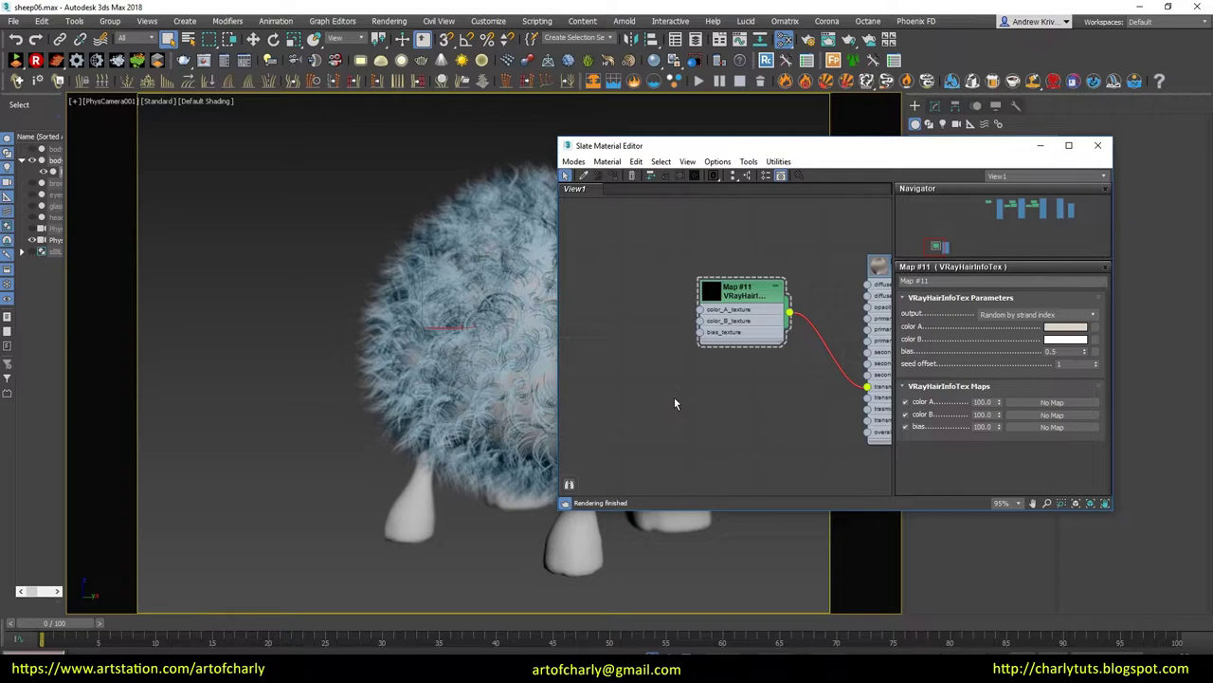
Create a new Ox Hair map node in the graph
right_click(674, 397)
left_click(527, 409)
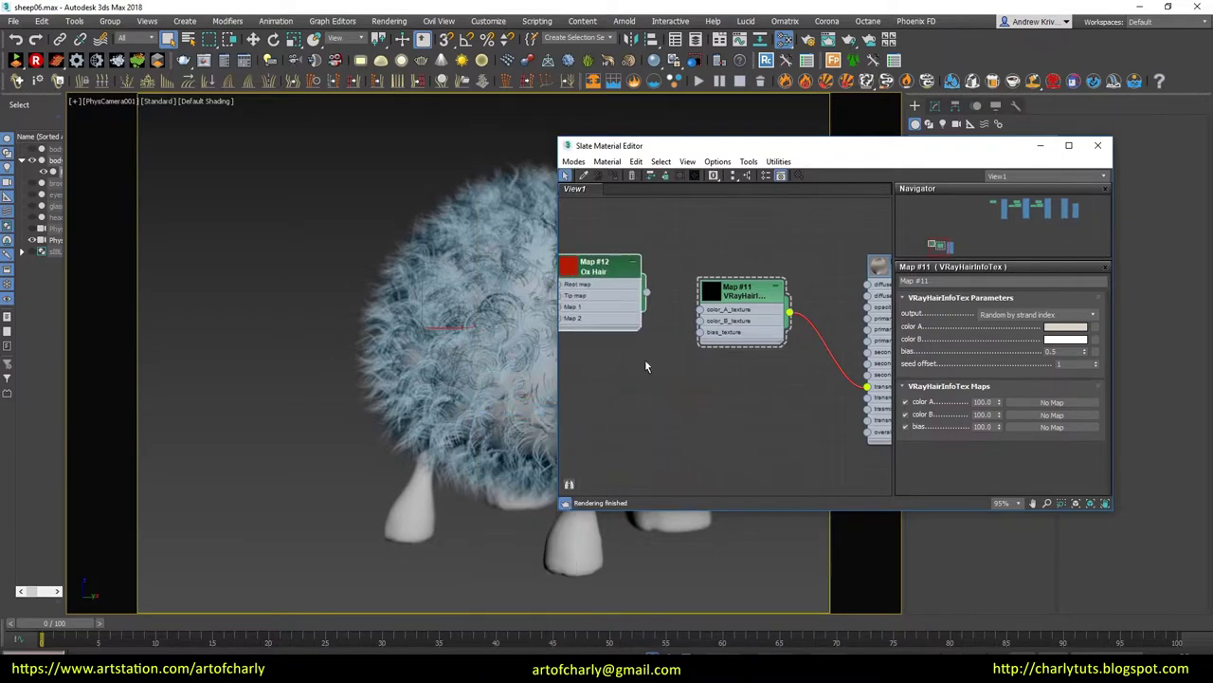
middle_click_drag(640, 310, 734, 331)
scroll(663, 394, "up", 3)
Paste the cream colour into the Ox Hair colours and connect it to color_A
right_click(1052, 326)
left_click(1055, 334)
left_click(656, 322)
right_click(967, 344)
left_click(1001, 352)
scroll(737, 374, "down", 2)
scroll(737, 374, "up", 2)
middle_click_drag(658, 347, 787, 380)
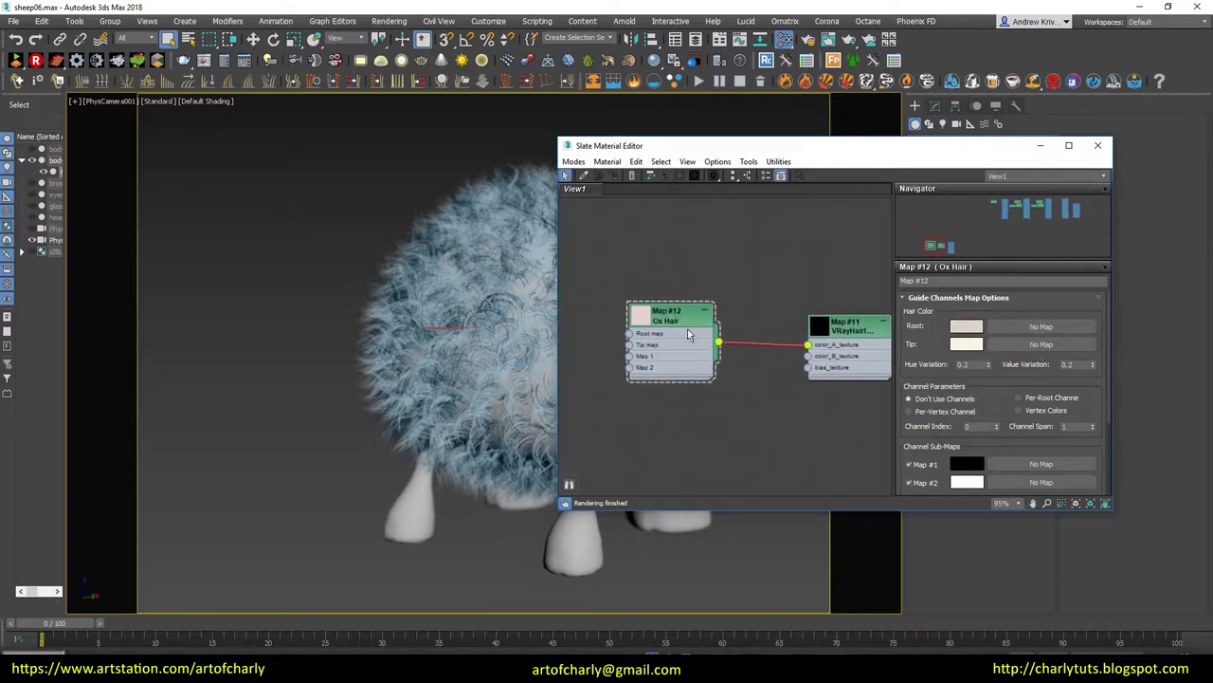
Paste the copied tip colour, clone the Ox Hair map below it, and pick a pale root colour
right_click(967, 344)
left_click(997, 352)
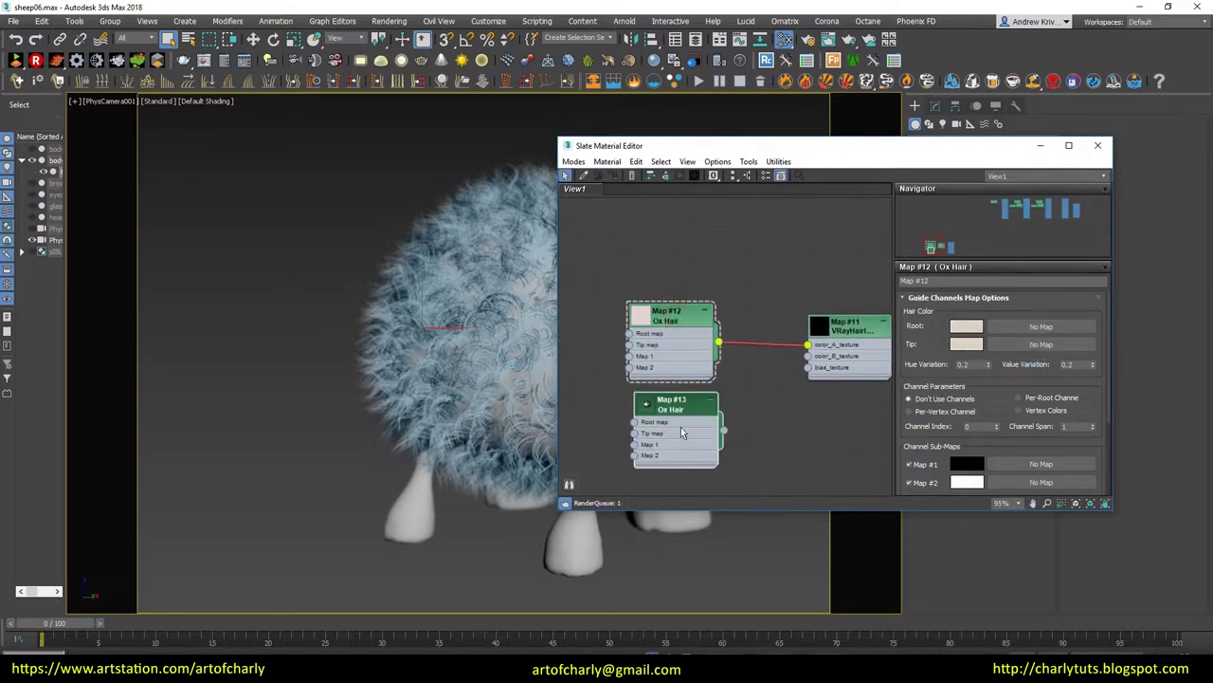
left_click_drag(681, 432, 676, 451)
left_click(704, 424)
left_click(967, 326)
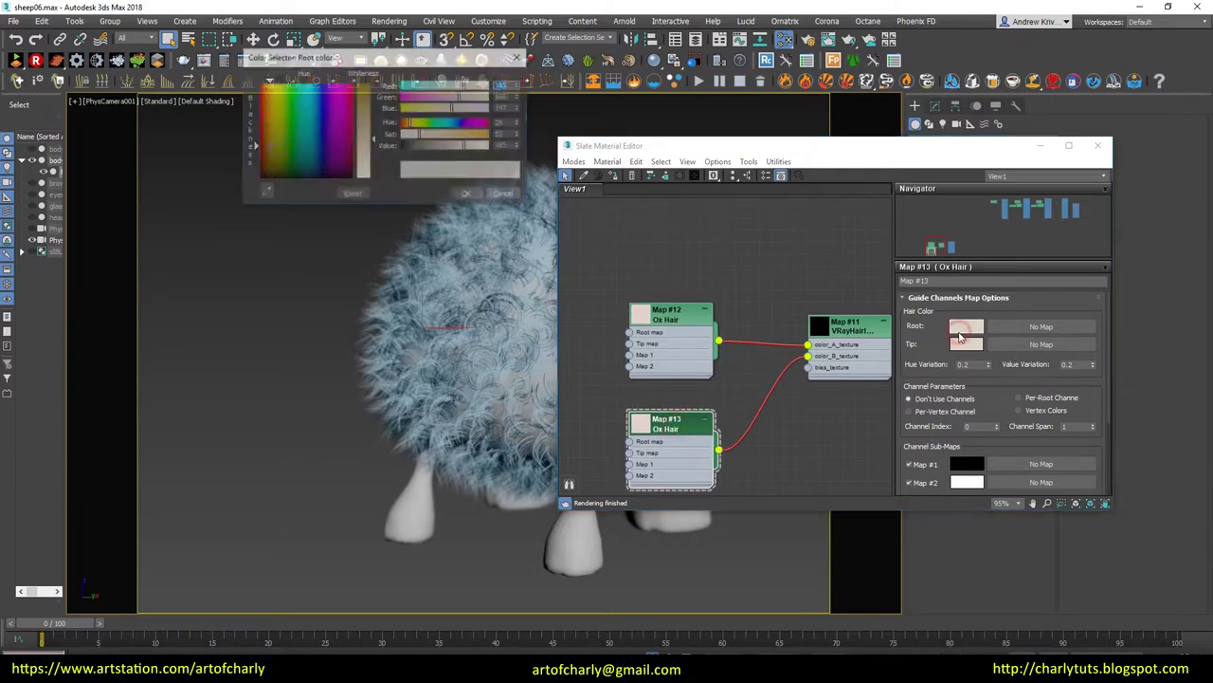
left_click(468, 194)
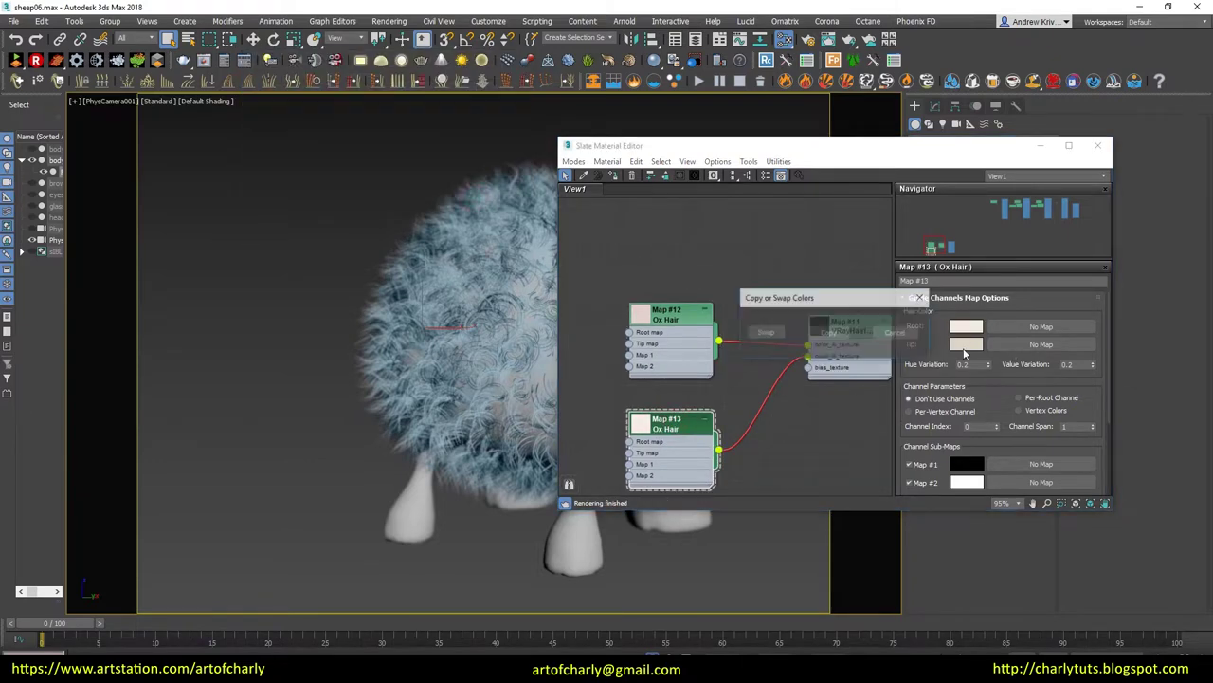
Copy the new root colour onto the second map's tip colour and recheck the first map's root colour
middle_click_drag(795, 378, 779, 320)
left_click(967, 344)
left_click(468, 194)
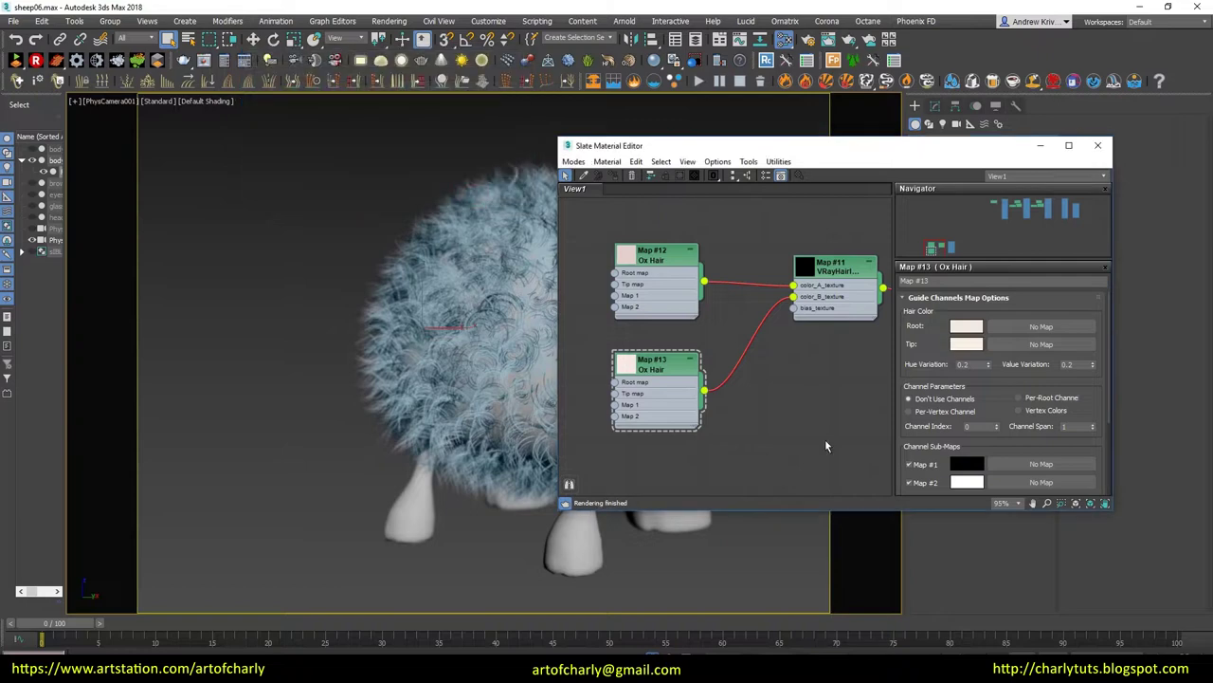
left_click(652, 254)
left_click(967, 326)
left_click(468, 194)
Close the Slate Material Editor, clear the selection, and start a V-Ray render
middle_click_drag(841, 371, 697, 393)
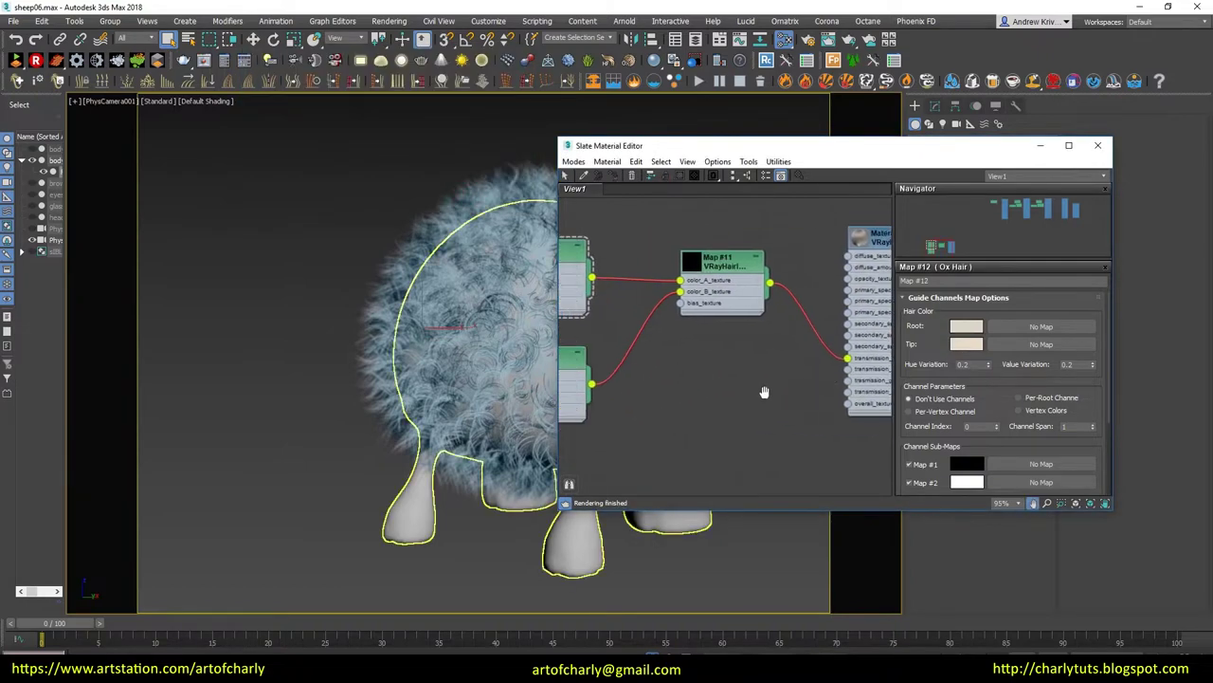
left_click(1098, 146)
left_click(758, 232)
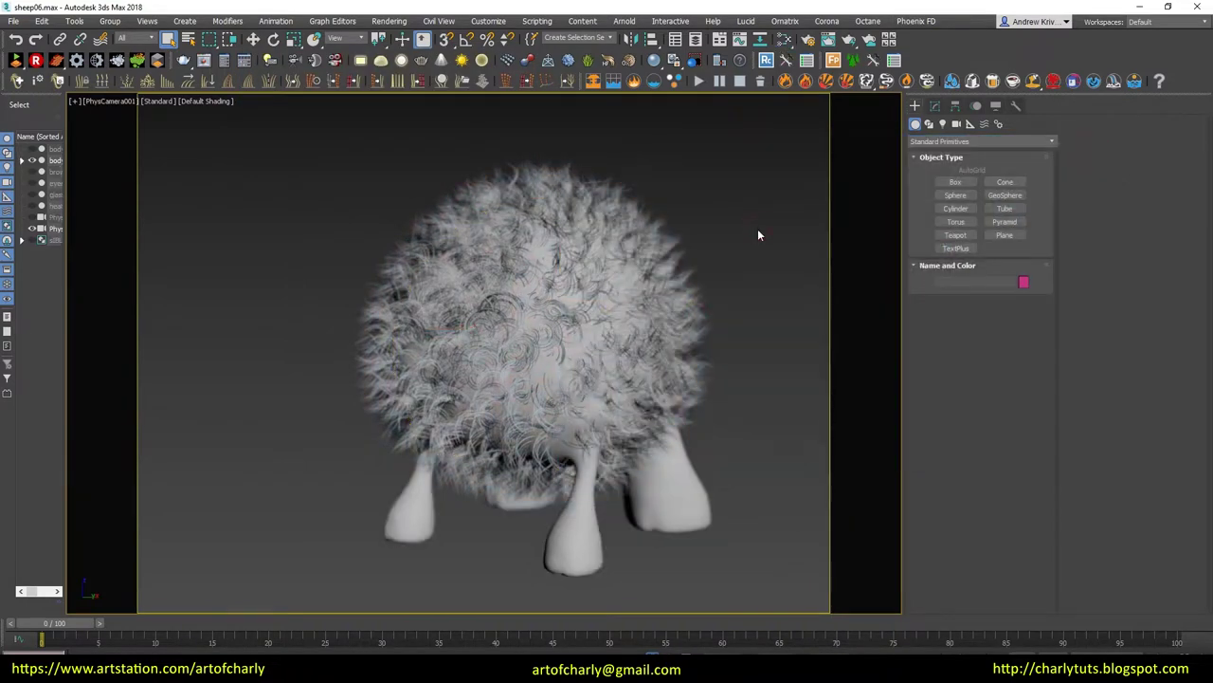
key("shift+q")
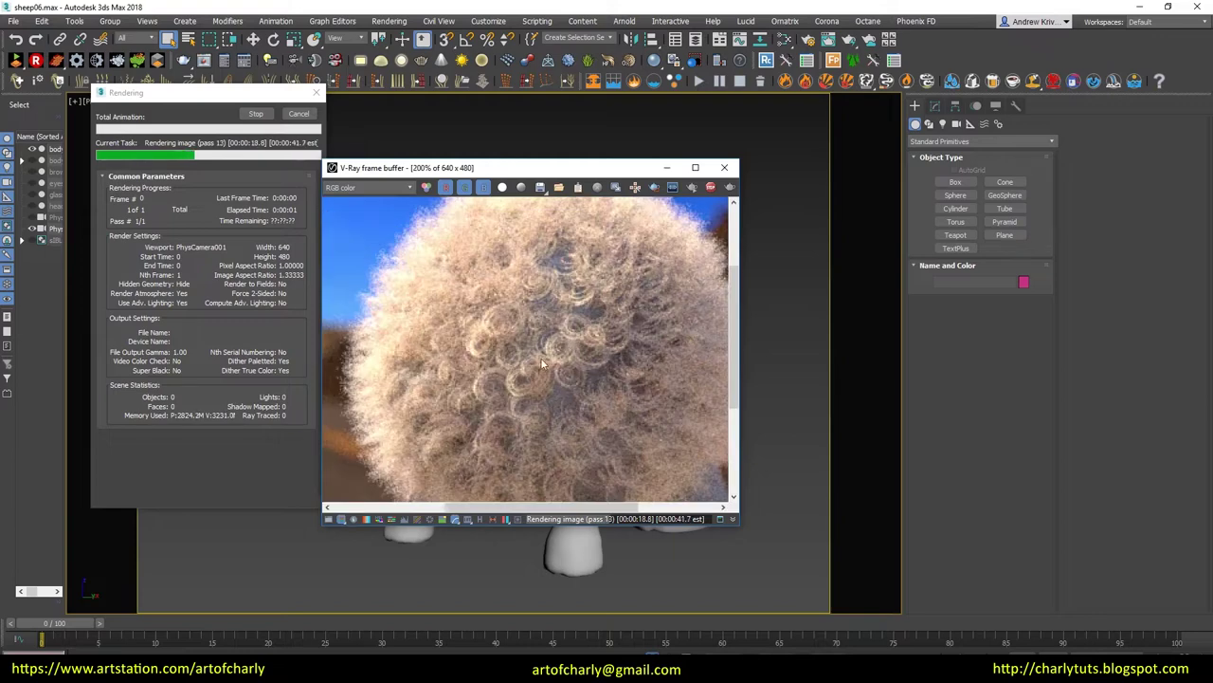
Inspect the V-Ray render, fit it to the window, and move the frame buffer aside
mouse_move(629, 355)
middle_mouse_down()
mouse_move(618, 346)
mouse_move(557, 374)
middle_mouse_up()
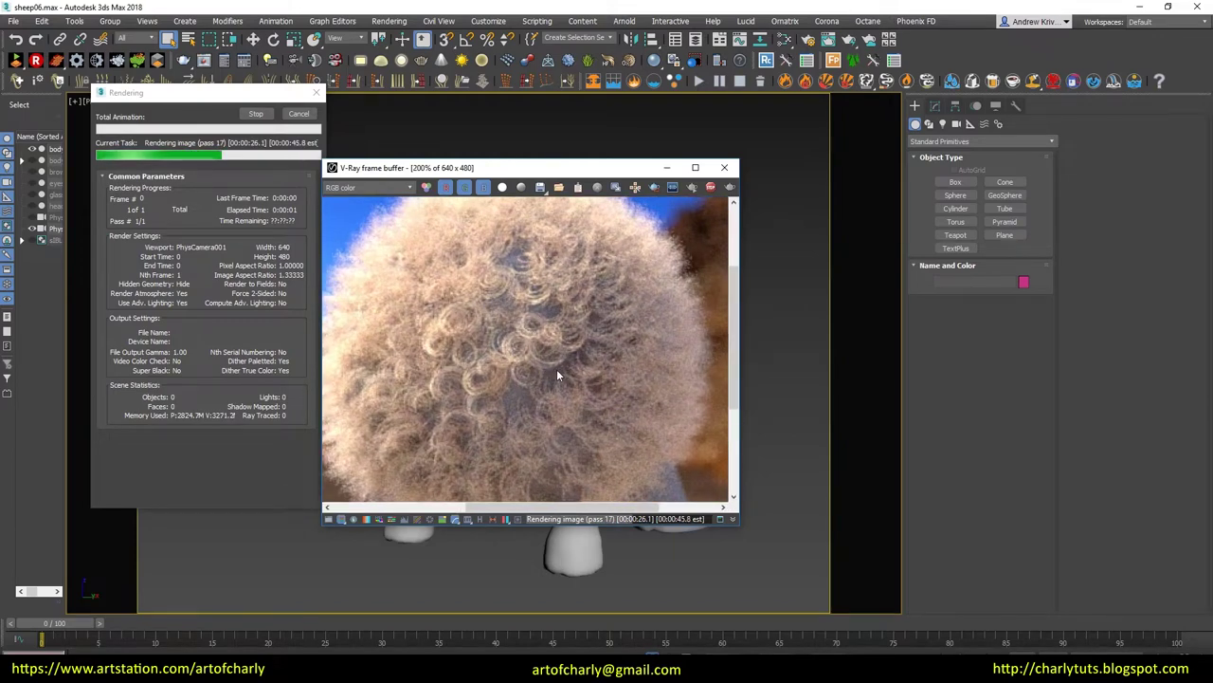
double_click(556, 368)
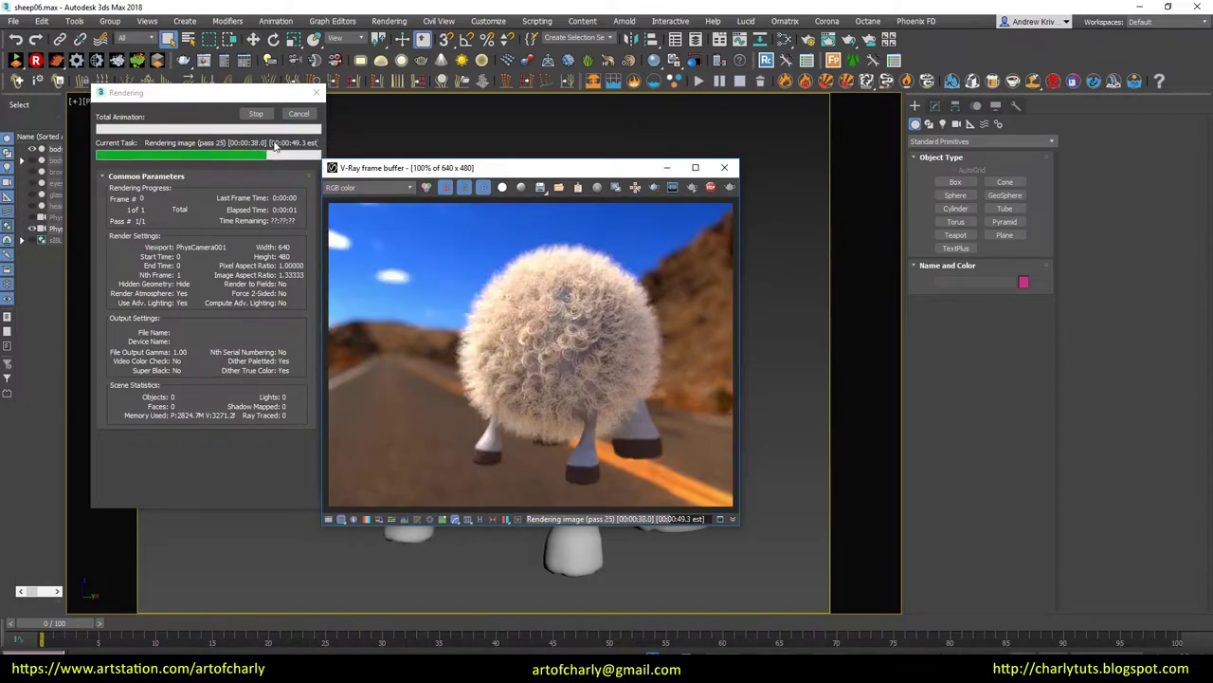
left_click(294, 116)
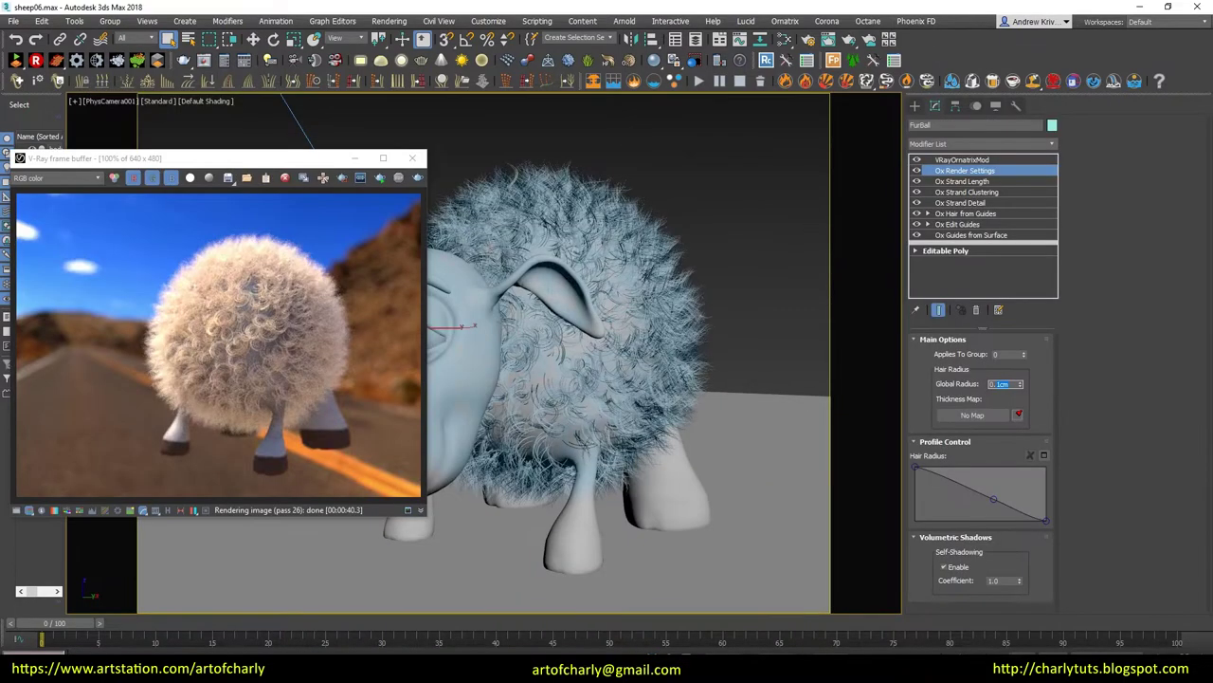
left_click_drag(308, 161, 482, 182)
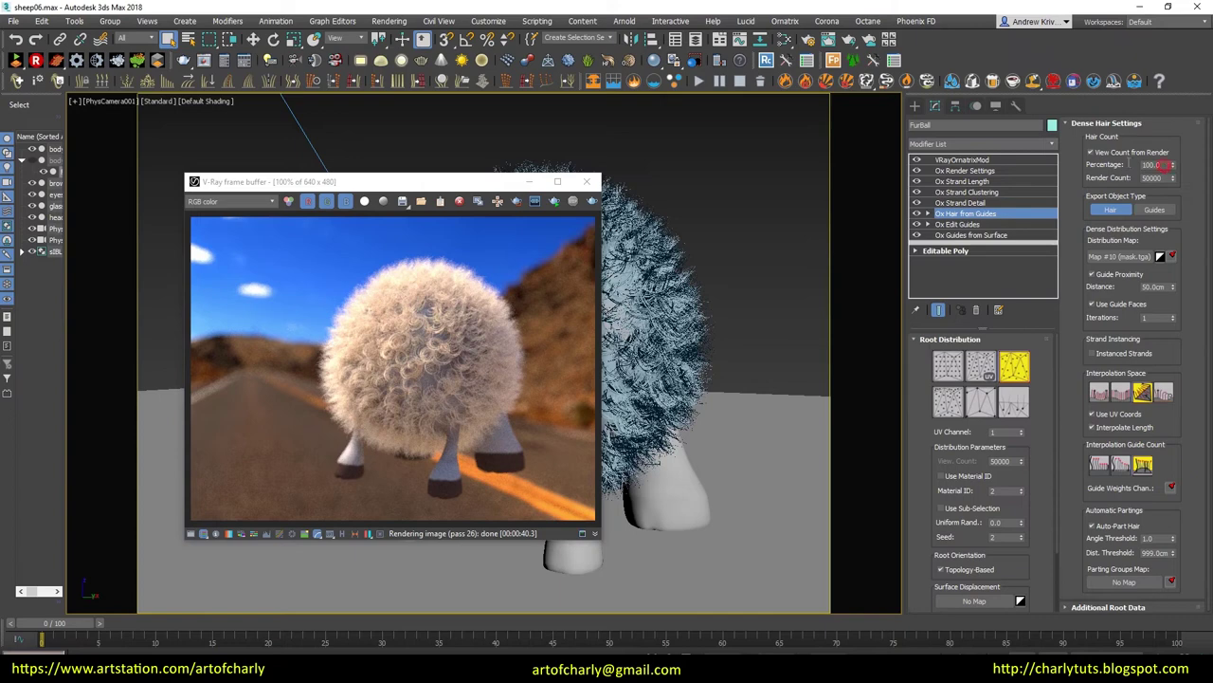
Set Hair Count Percentage to 10 and re-render, zooming in on the result
type("10")
key("Return")
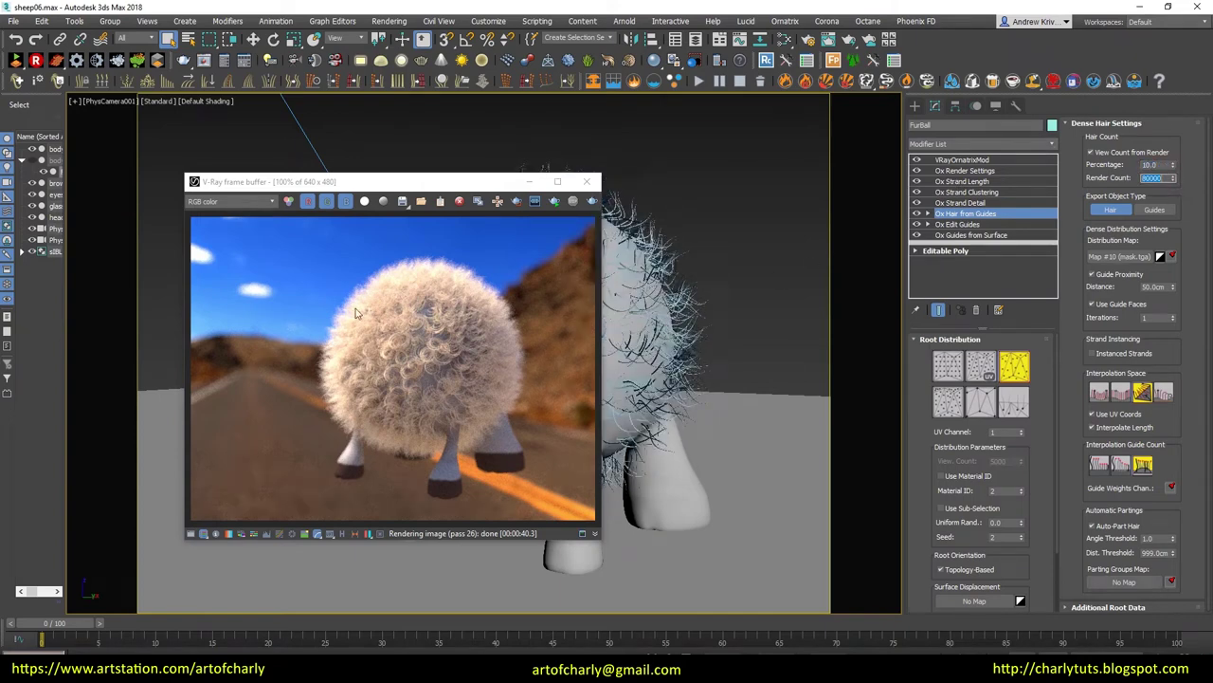
left_click_drag(526, 181, 731, 181)
key("shift+q")
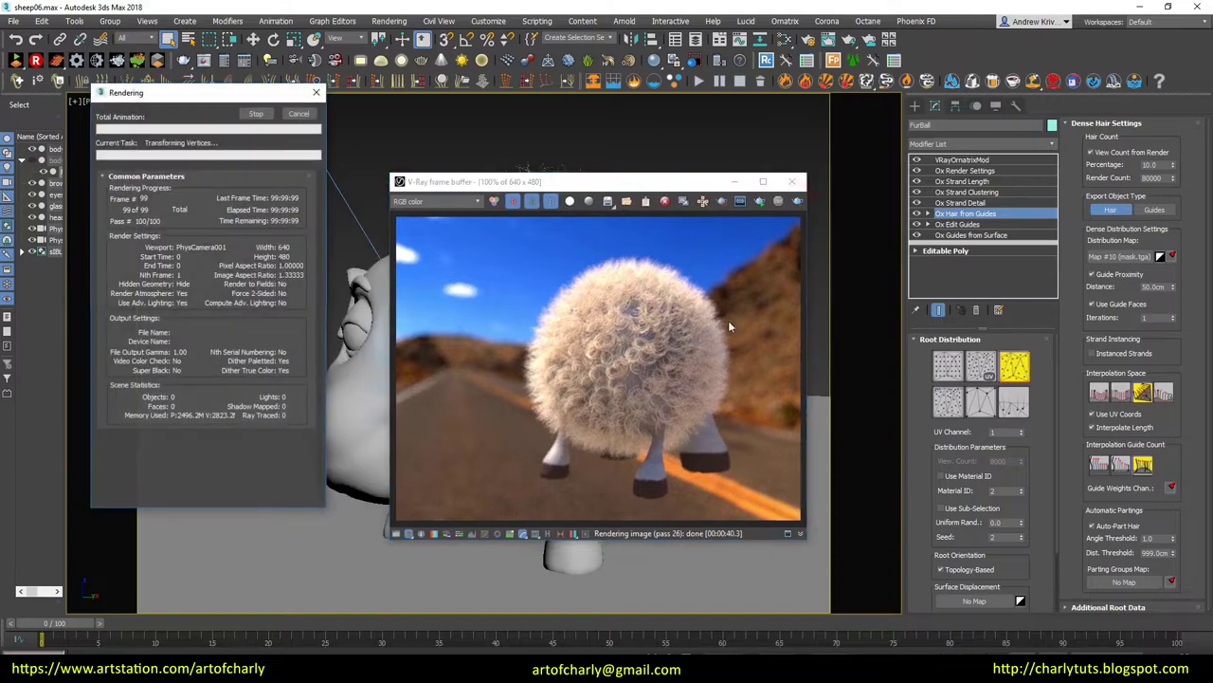
scroll(588, 384, "up", 3)
scroll(607, 365, "down", 3)
scroll(670, 349, "up", 2)
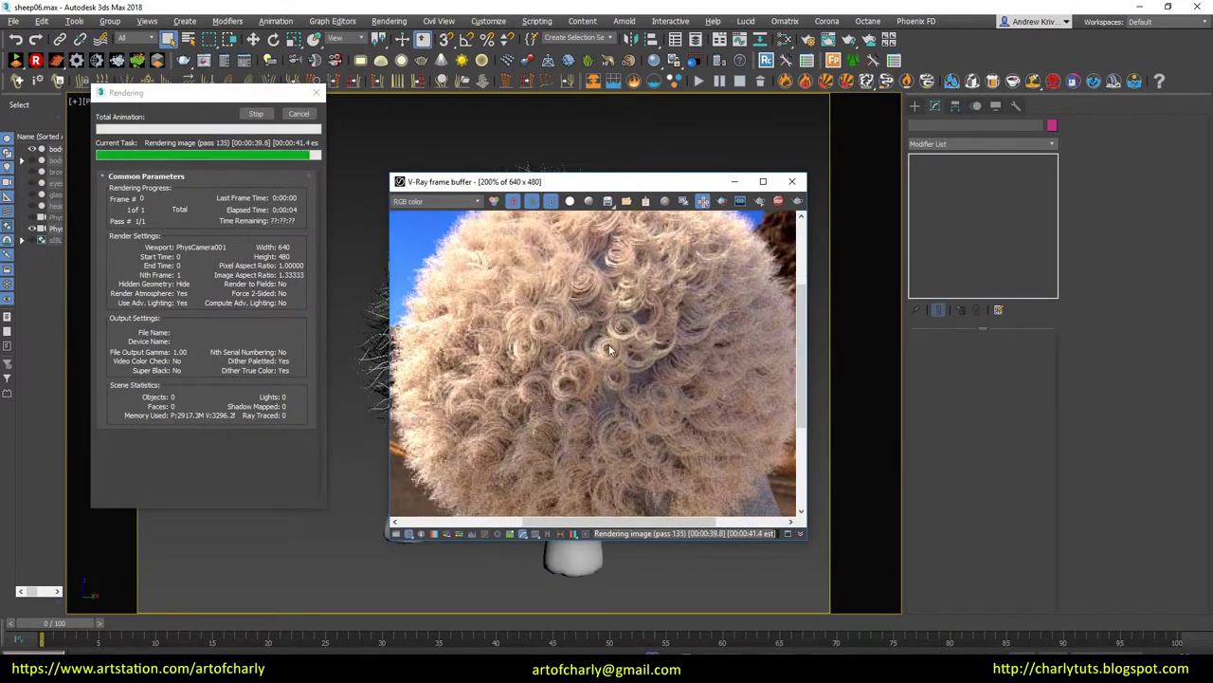
scroll(610, 350, "down", 2)
scroll(654, 369, "up", 2)
scroll(634, 346, "down", 2)
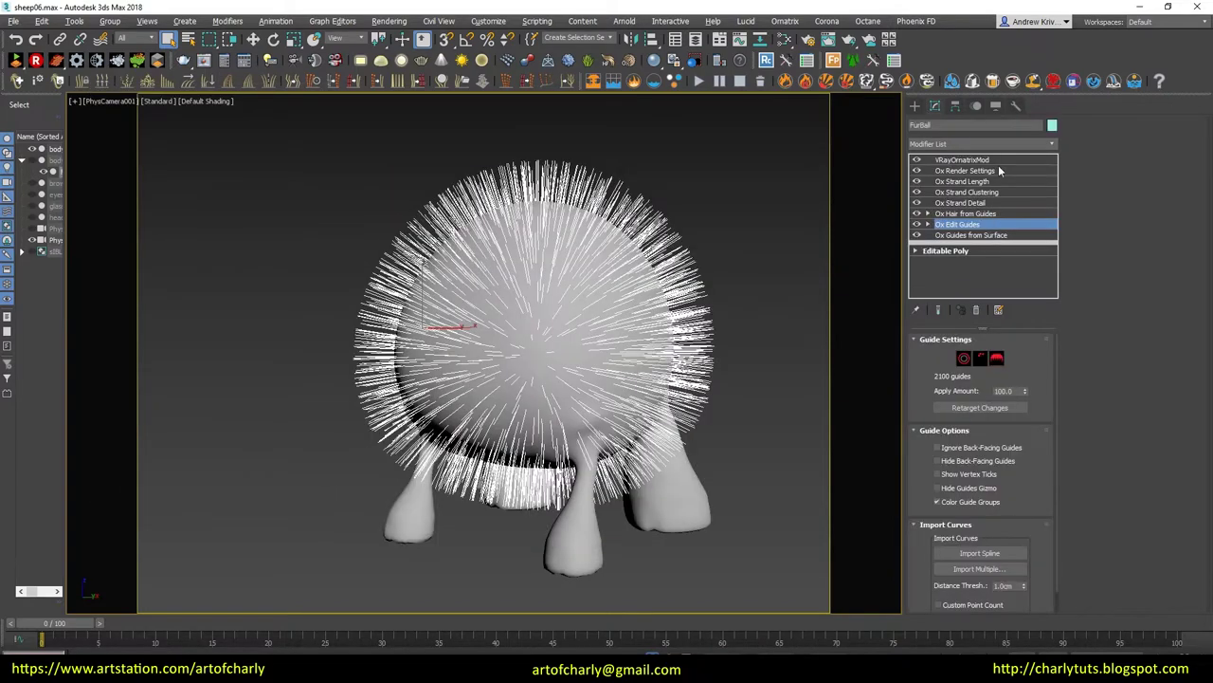
Add an Ox Surface Comb modifier to the fur and switch to the perspective view
left_click(1004, 143)
scroll(1070, 338, "down", 5)
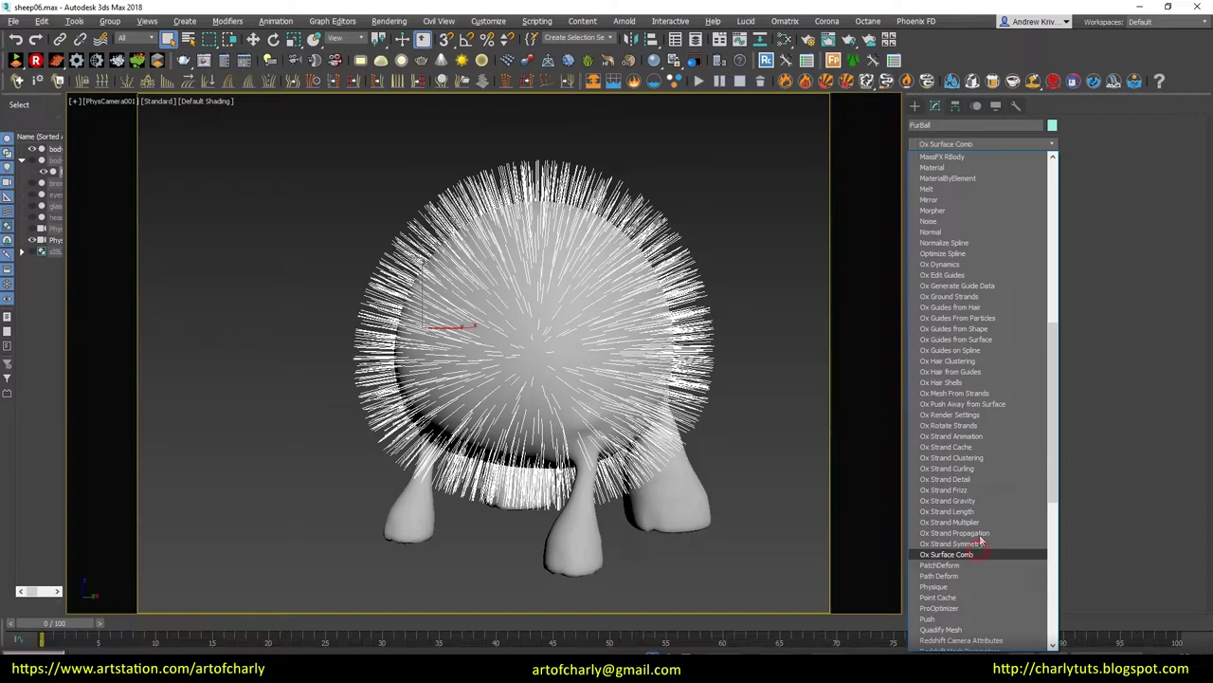
left_click(977, 554)
key("p")
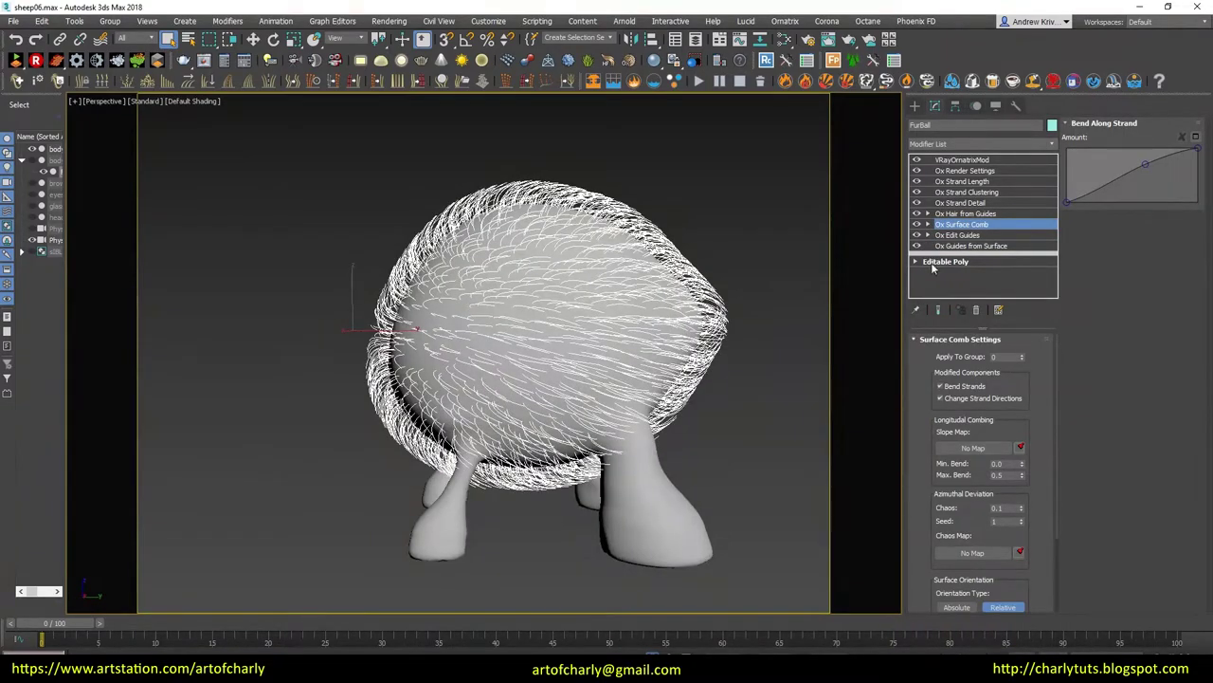
Draw a directional sink stroke on the fur and orbit around the sheep to check it
left_click(928, 224)
left_click(953, 234)
key("u")
scroll(461, 284, "up", 3)
left_click_drag(461, 317, 565, 381)
mouse_move(565, 382)
middle_mouse_down("alt")
mouse_move(556, 347)
mouse_move(556, 379)
middle_mouse_up("alt")
scroll(618, 360, "down", 5)
scroll(703, 286, "up", 5)
mouse_move(703, 286)
middle_mouse_down("alt")
mouse_move(580, 414)
mouse_move(444, 293)
mouse_move(541, 325)
mouse_move(527, 274)
mouse_move(575, 376)
mouse_move(541, 403)
mouse_move(513, 366)
mouse_move(578, 370)
mouse_move(626, 336)
mouse_move(688, 387)
mouse_move(515, 427)
mouse_move(655, 360)
mouse_move(671, 406)
mouse_move(654, 379)
middle_mouse_up("alt")
scroll(574, 306, "down", 5)
middle_click_drag(575, 306, 568, 333, "alt")
scroll(611, 246, "up", 6)
mouse_move(611, 245)
middle_mouse_down("alt")
mouse_move(721, 297)
mouse_move(693, 317)
mouse_move(601, 257)
mouse_move(669, 361)
mouse_move(673, 323)
mouse_move(541, 361)
mouse_move(568, 402)
mouse_move(506, 279)
middle_mouse_up("alt")
Reshape the Bend Along Strand curve: raised near roots, extra control point, lowered near tips
left_click(979, 237)
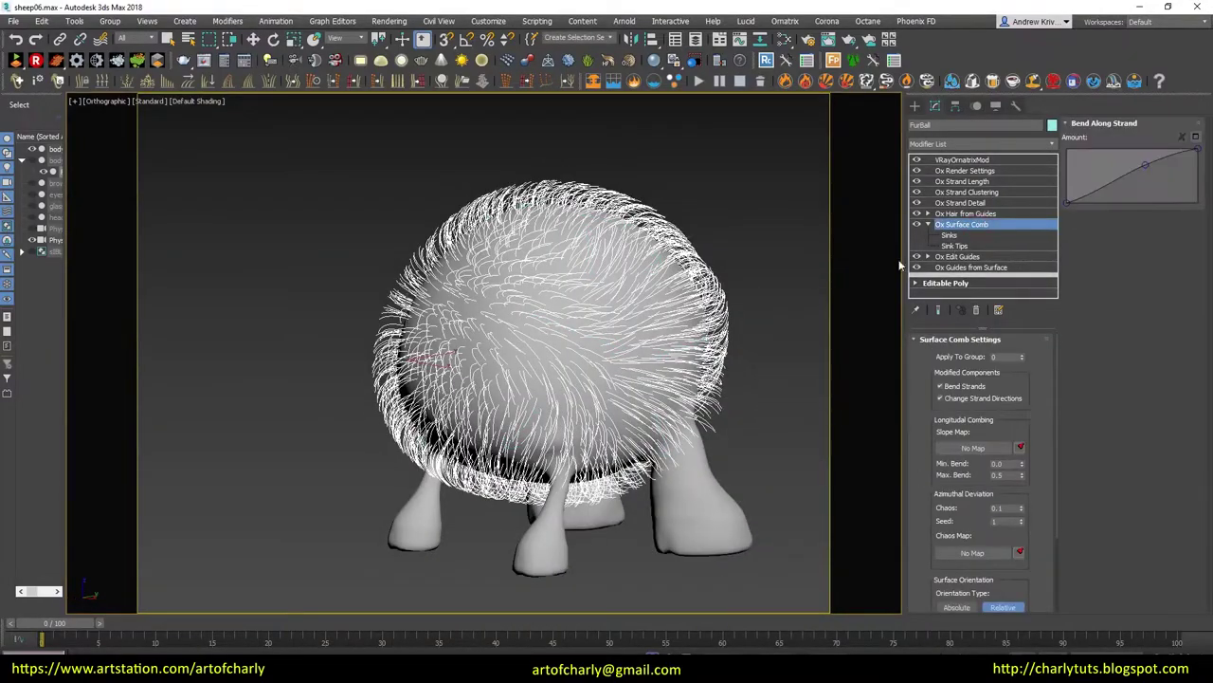
left_click_drag(1069, 203, 1066, 171)
left_click(1147, 165)
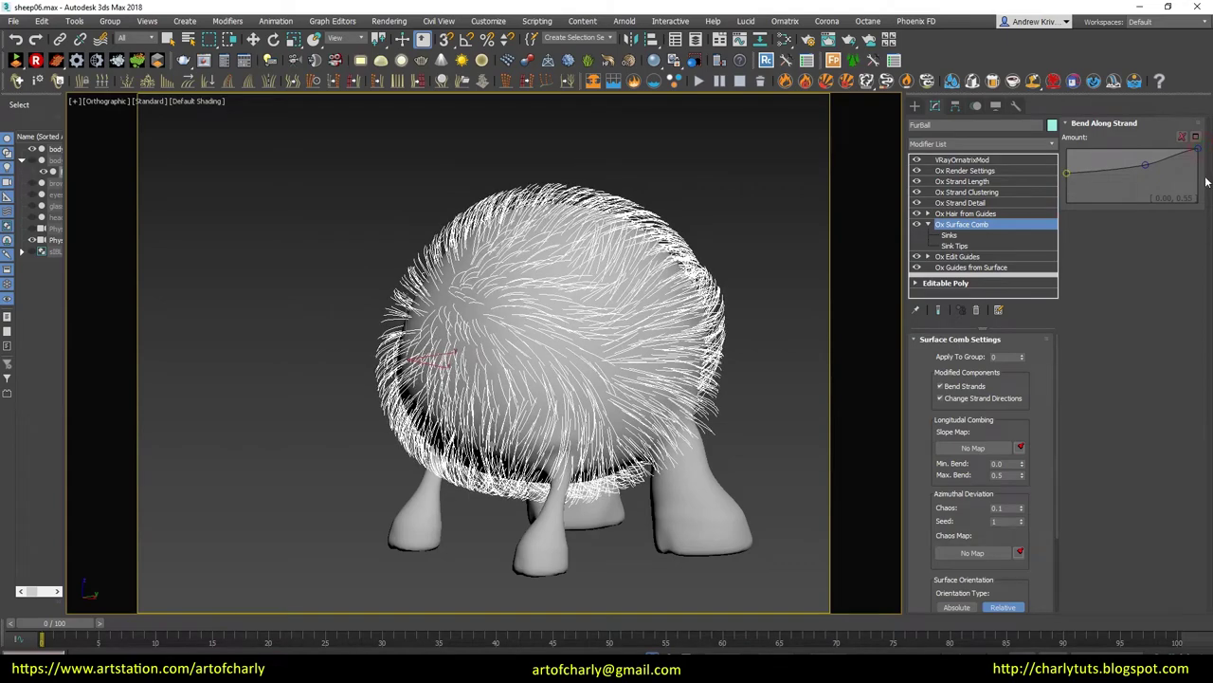
left_click_drag(1203, 151, 1207, 189)
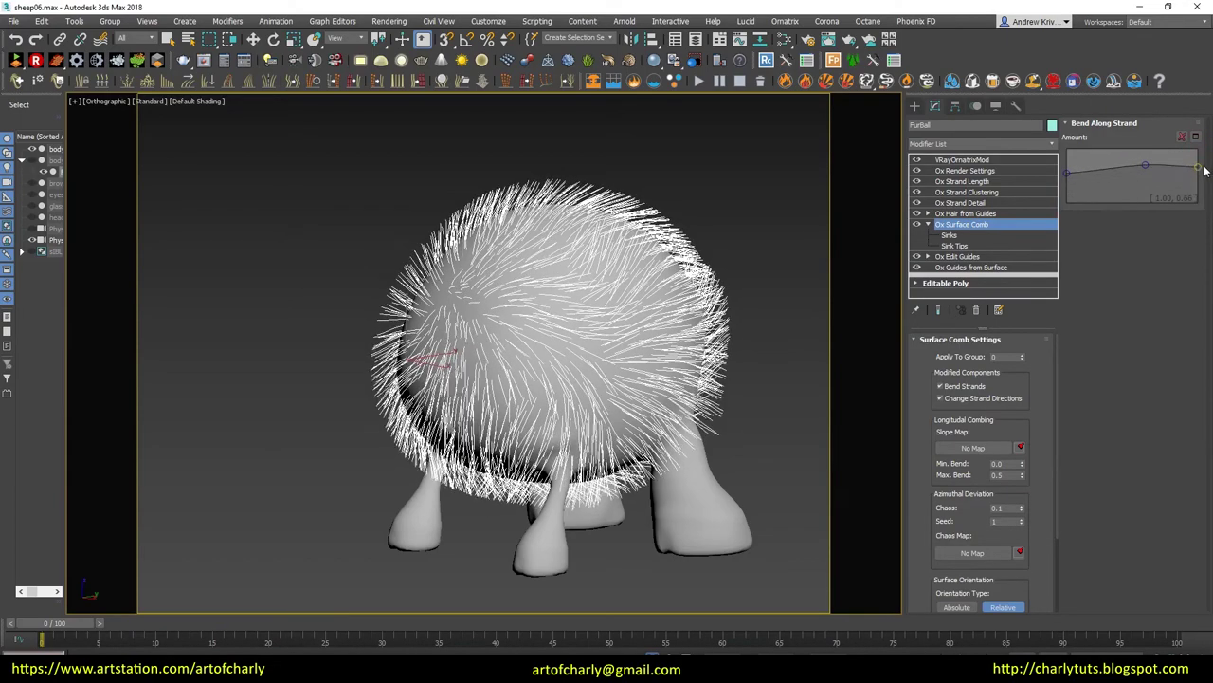
Collapse the surface comb's sub-items and select Ox Strand Length with the Move tool active
mouse_move(796, 307)
middle_mouse_down("alt")
mouse_move(632, 345)
mouse_move(603, 366)
middle_mouse_up("alt")
scroll(590, 359, "up", 3)
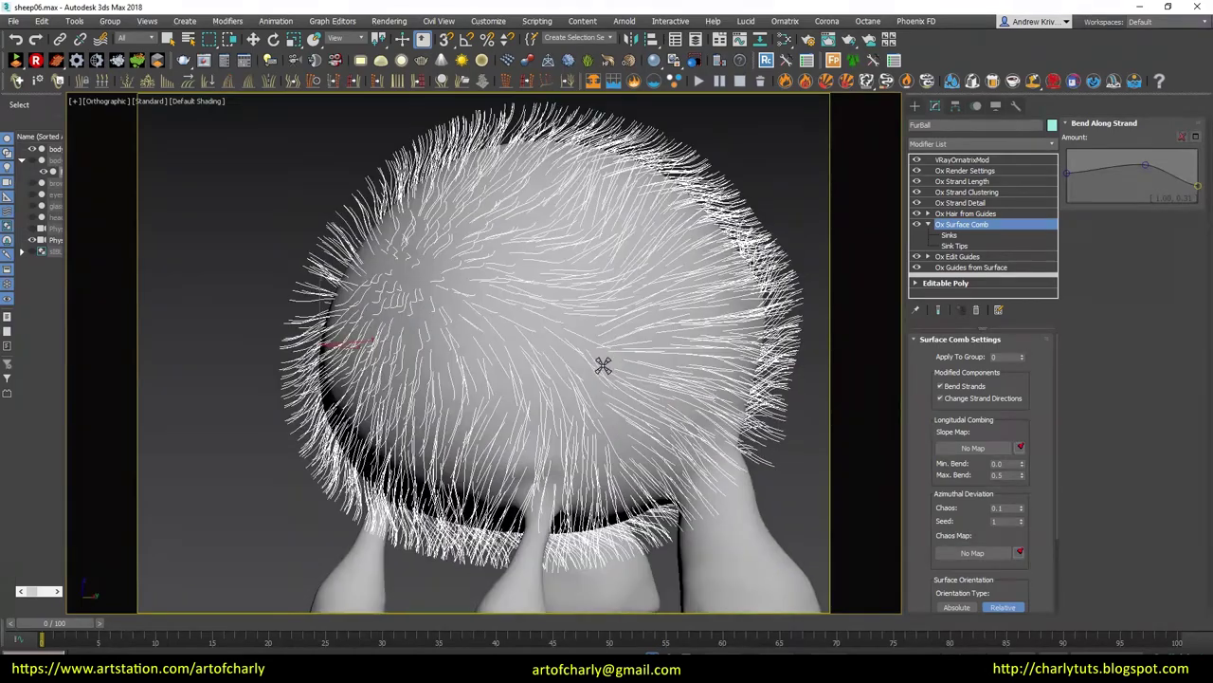
left_click(929, 224)
left_click(962, 181)
key("w")
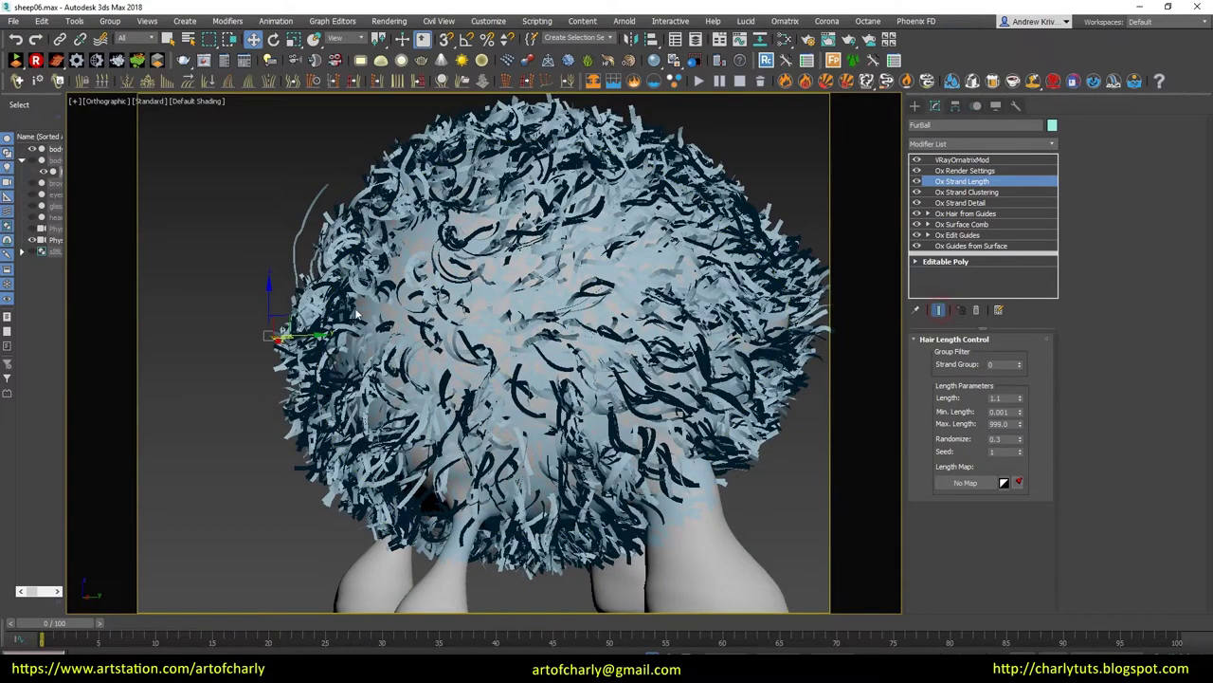
Add Ox Strand Frizz and arch its Frizz Along Strand curve, raised at roots, lowered at tips
left_click(1056, 163)
left_click_drag(1058, 175, 1061, 271)
left_click(957, 541)
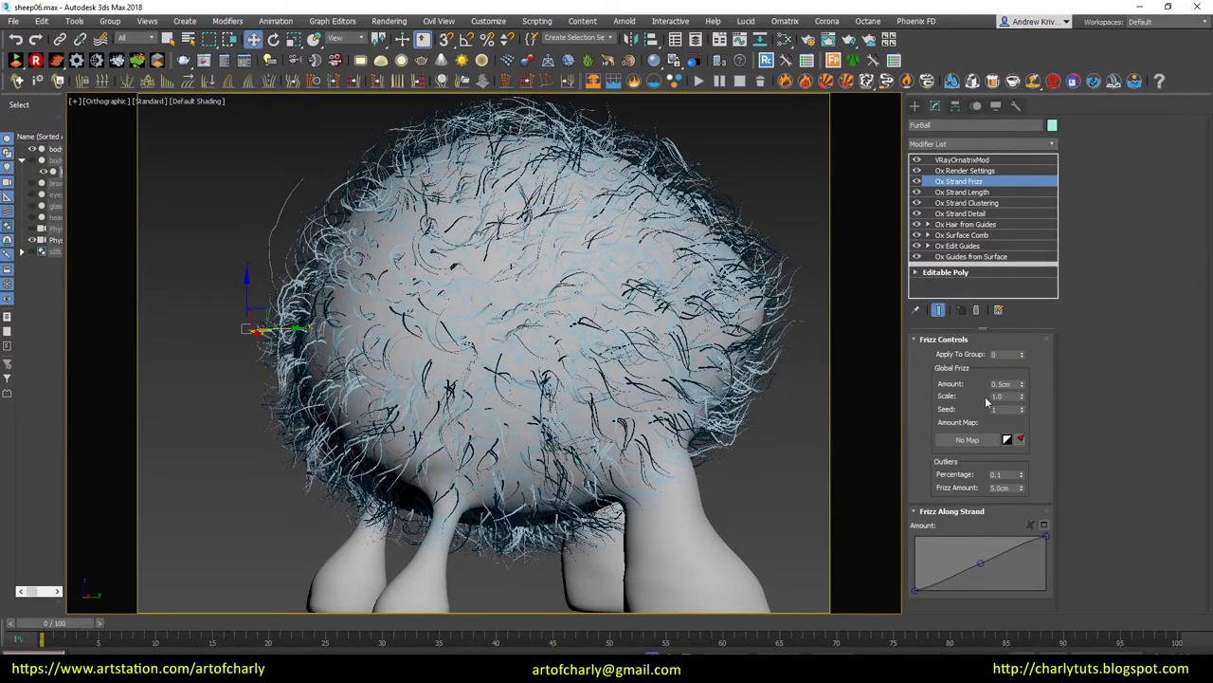
left_click_drag(912, 586, 905, 557)
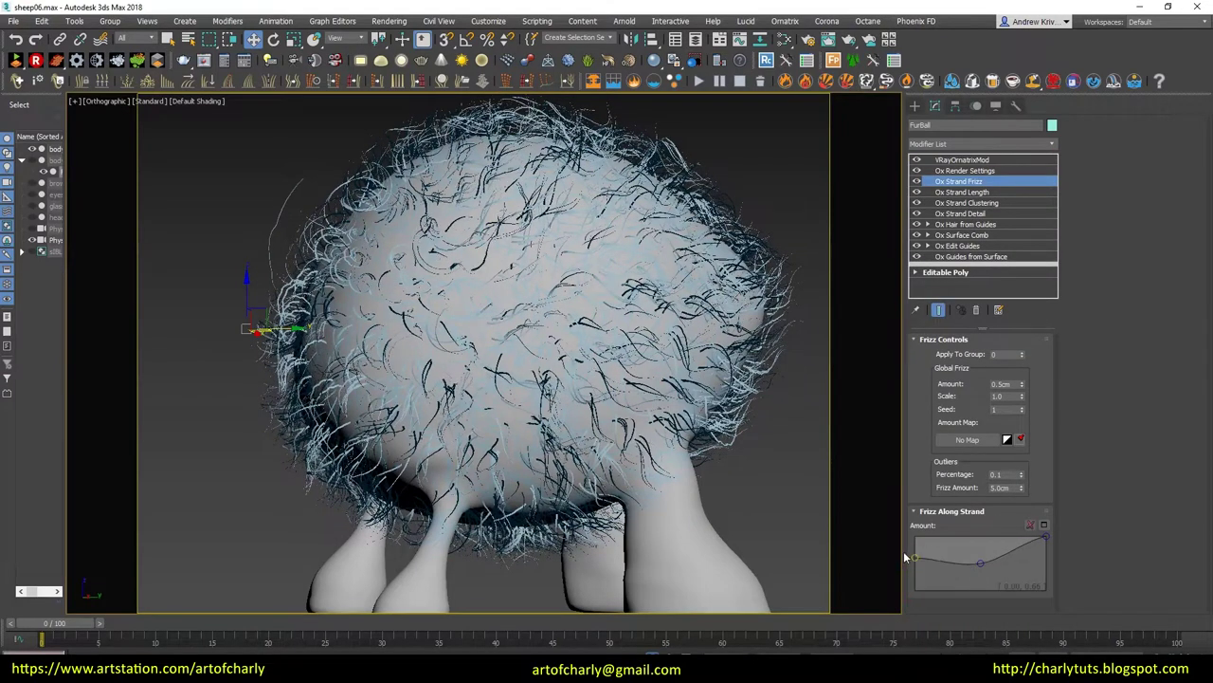
left_click_drag(1045, 537, 1045, 559)
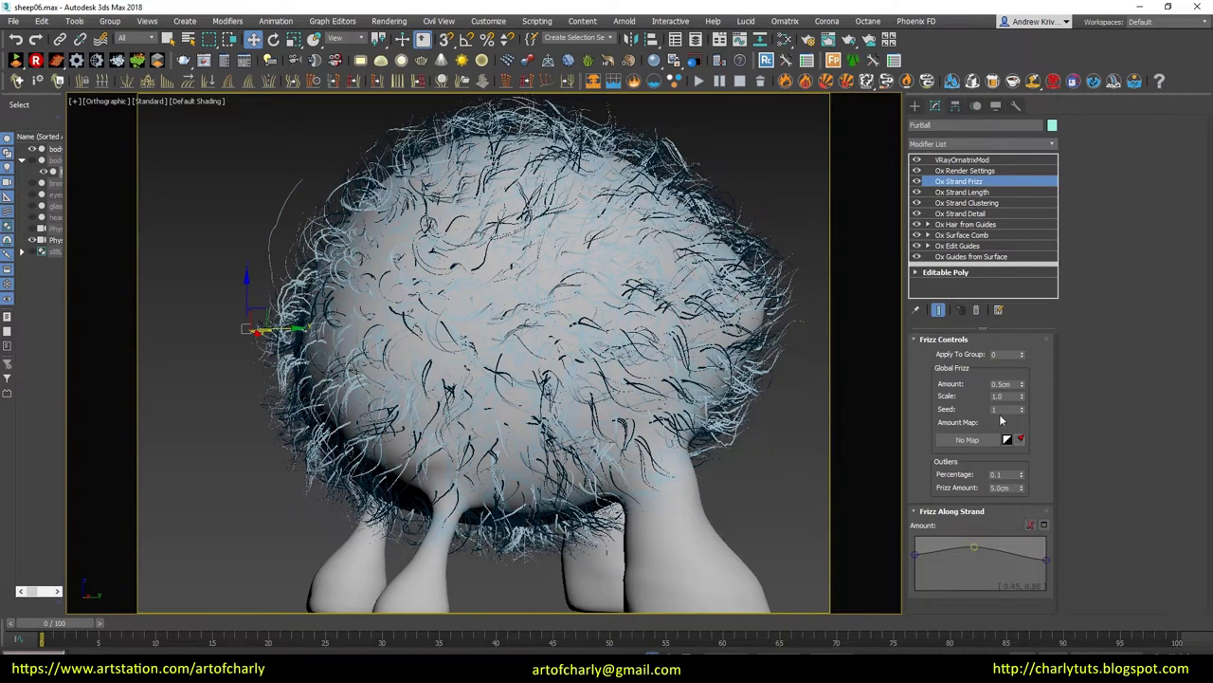
Set the frizz Amount to 7.0cm and view through the camera with the fur deselected
double_click(1000, 383)
type("7")
key("Tab")
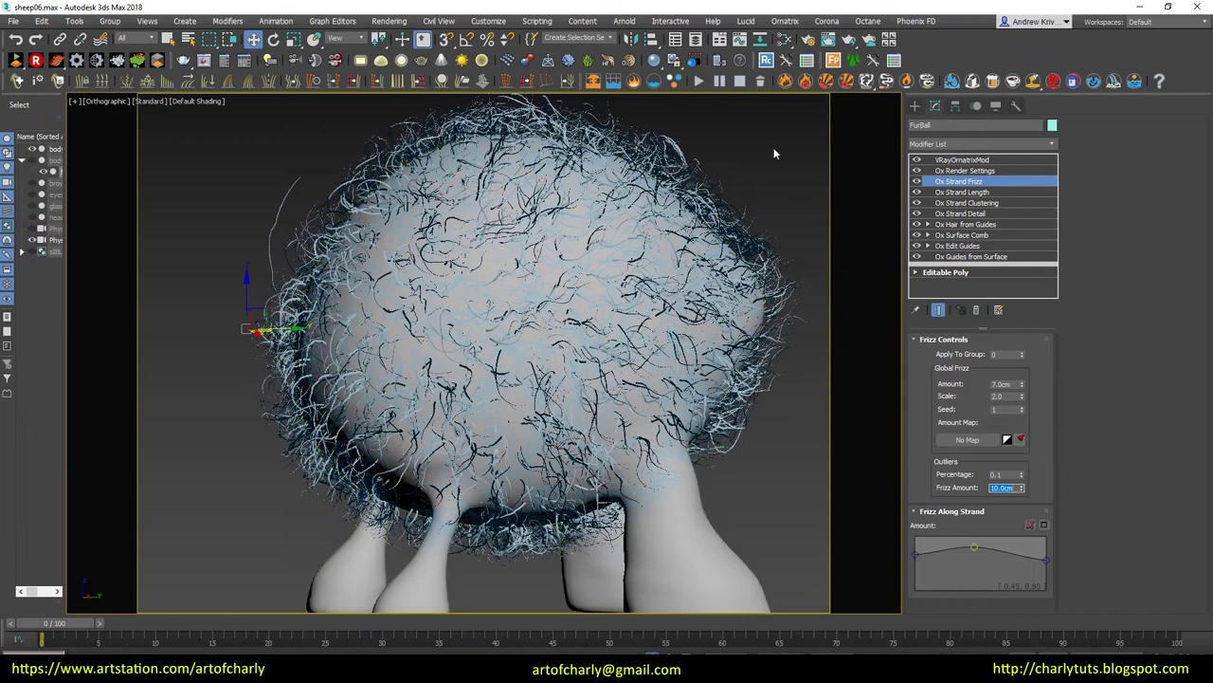
key("c")
left_click(769, 339)
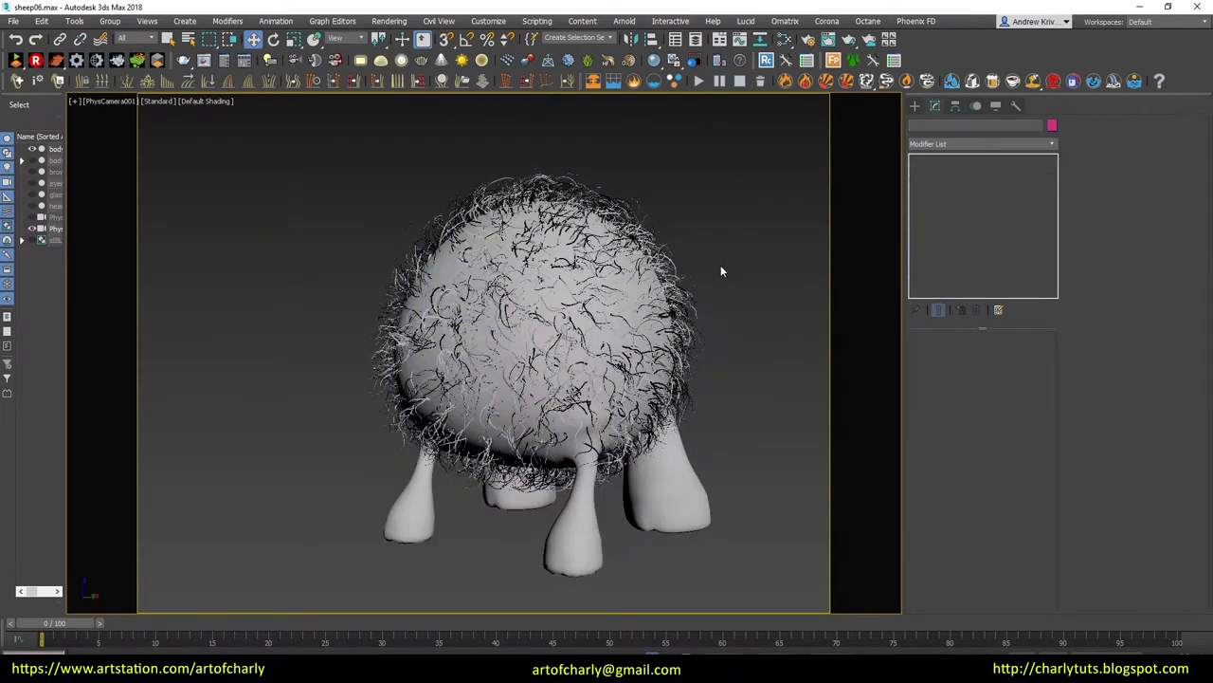
Render a V-Ray preview of the frizzy sheep, then select the Furball's Ox Hair from Guides
key("shift+q")
scroll(610, 348, "up", 2)
scroll(630, 298, "down", 1)
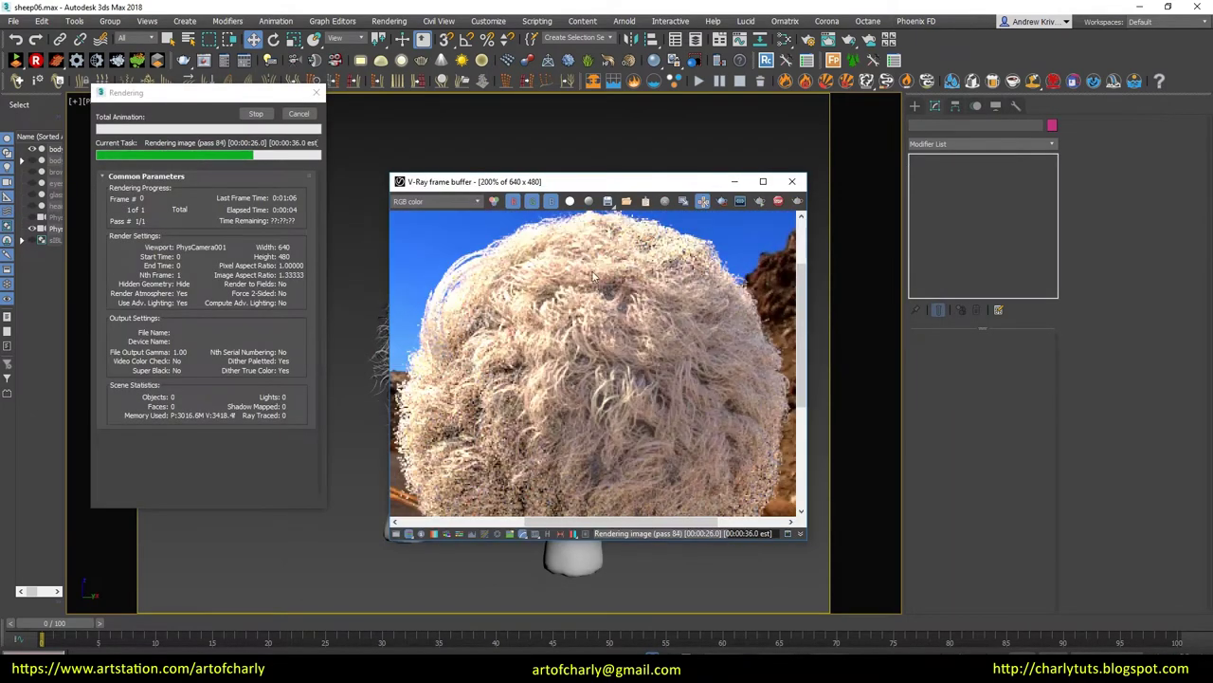
scroll(558, 353, "down", 2)
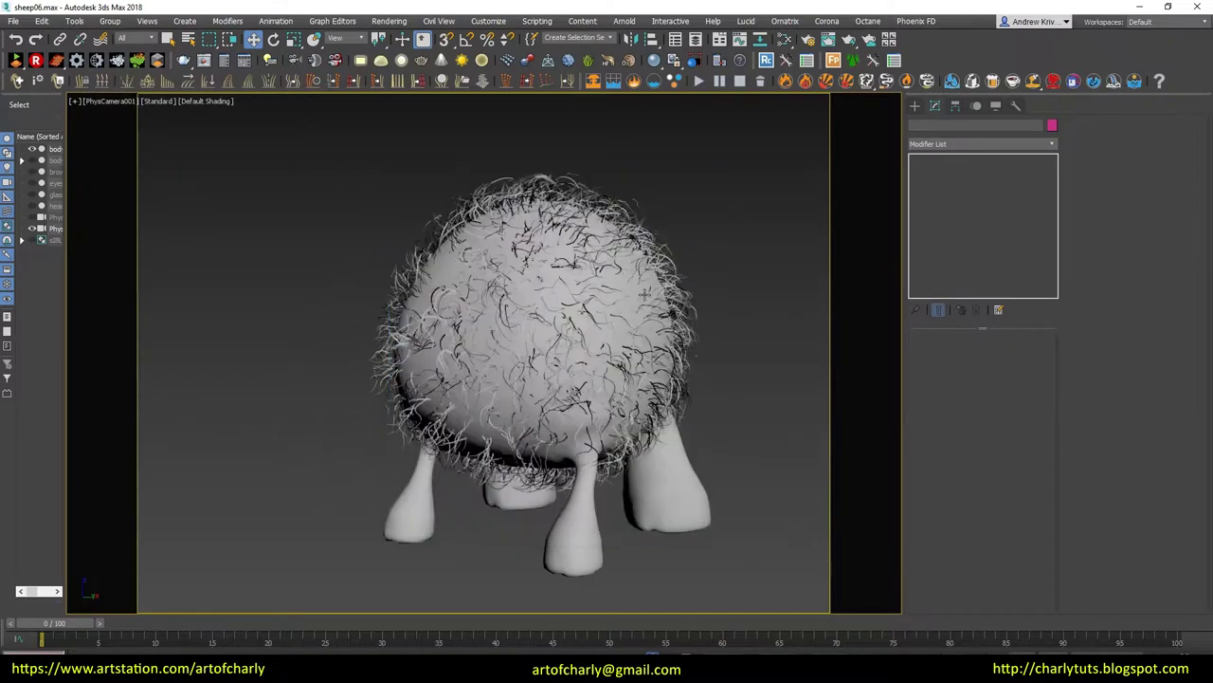
left_click(680, 274)
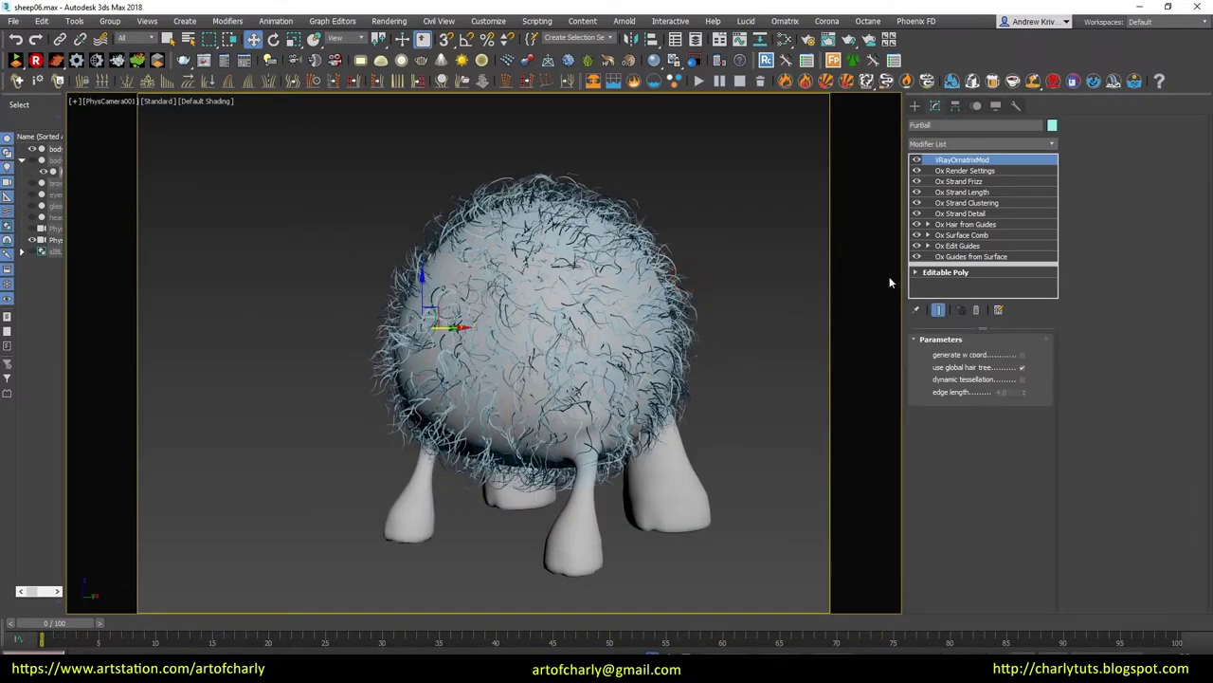
left_click(974, 226)
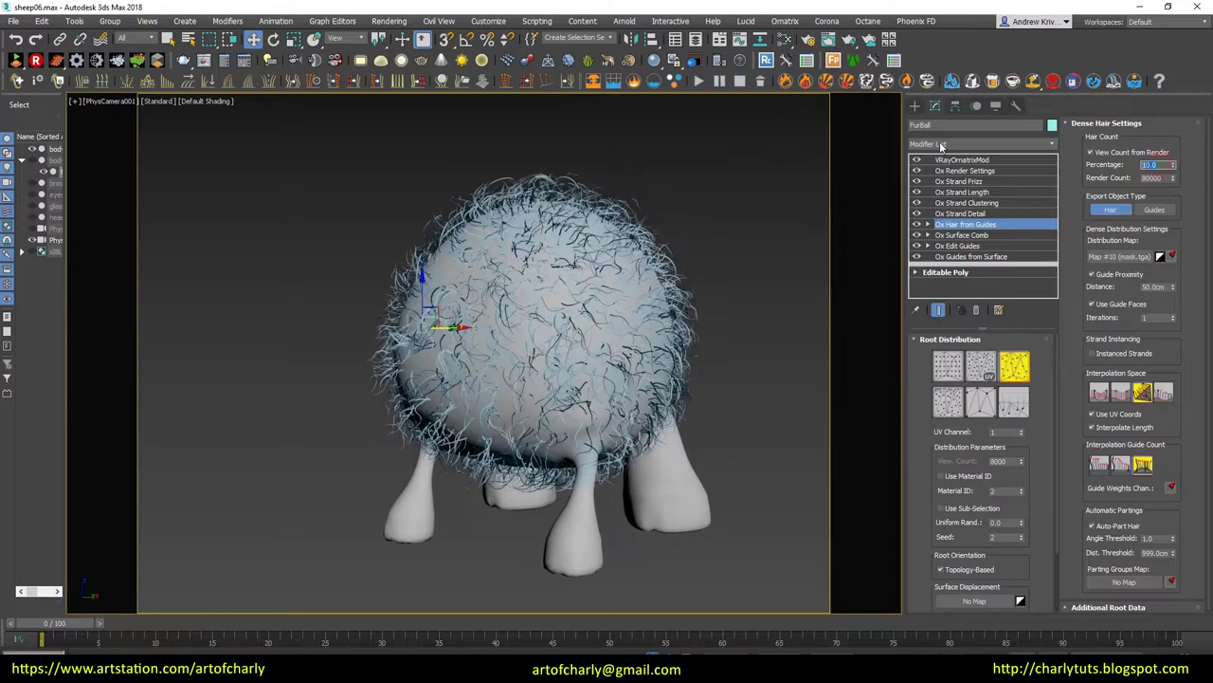
type("100")
Set hair count to 100 percent with guide distance 10cm, and lower frizz Amount to 3.0cm
key("Return")
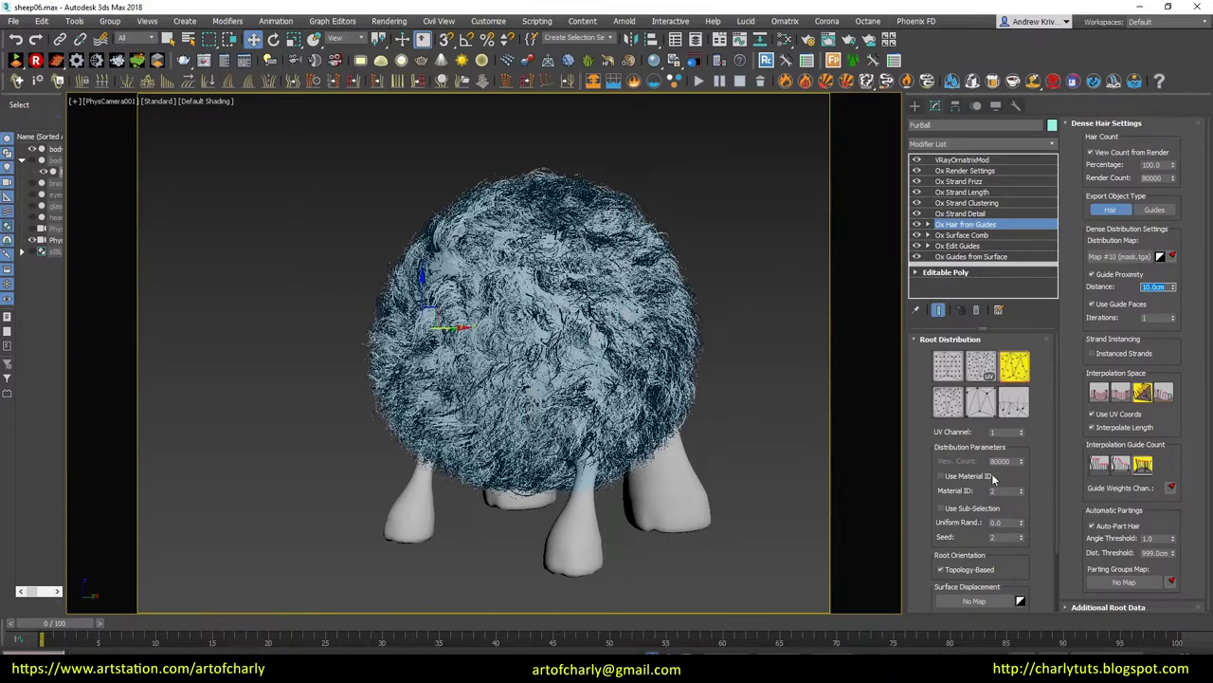
left_click(1174, 320)
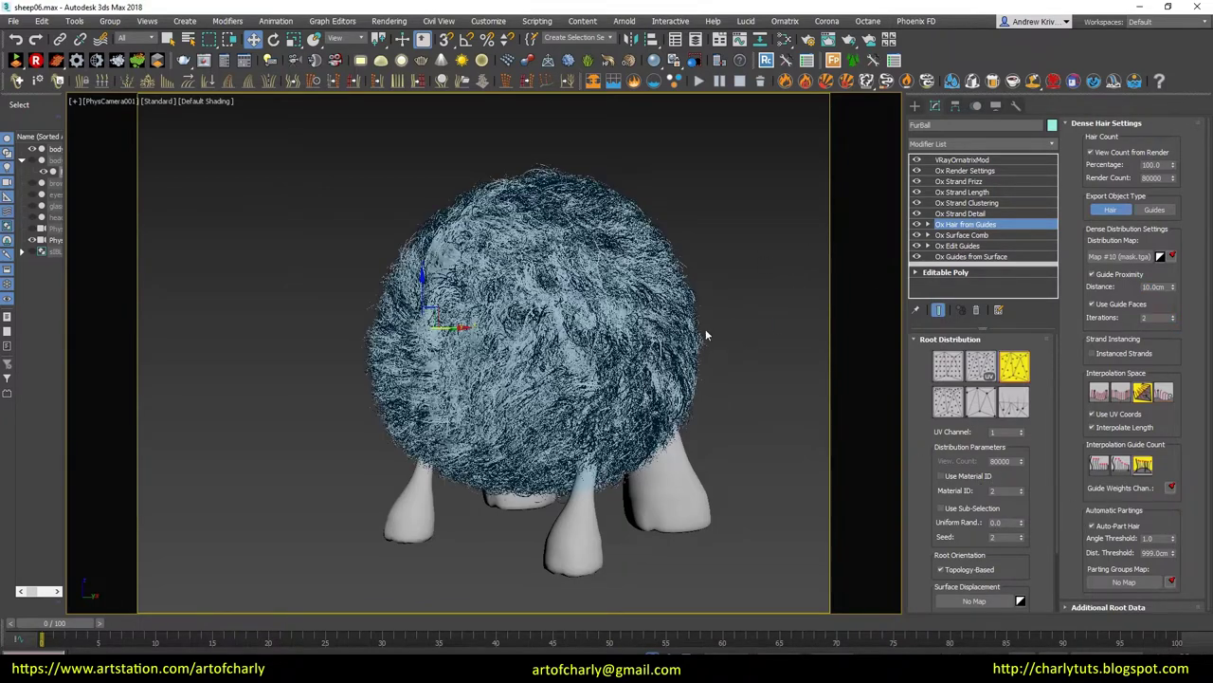
left_click(967, 180)
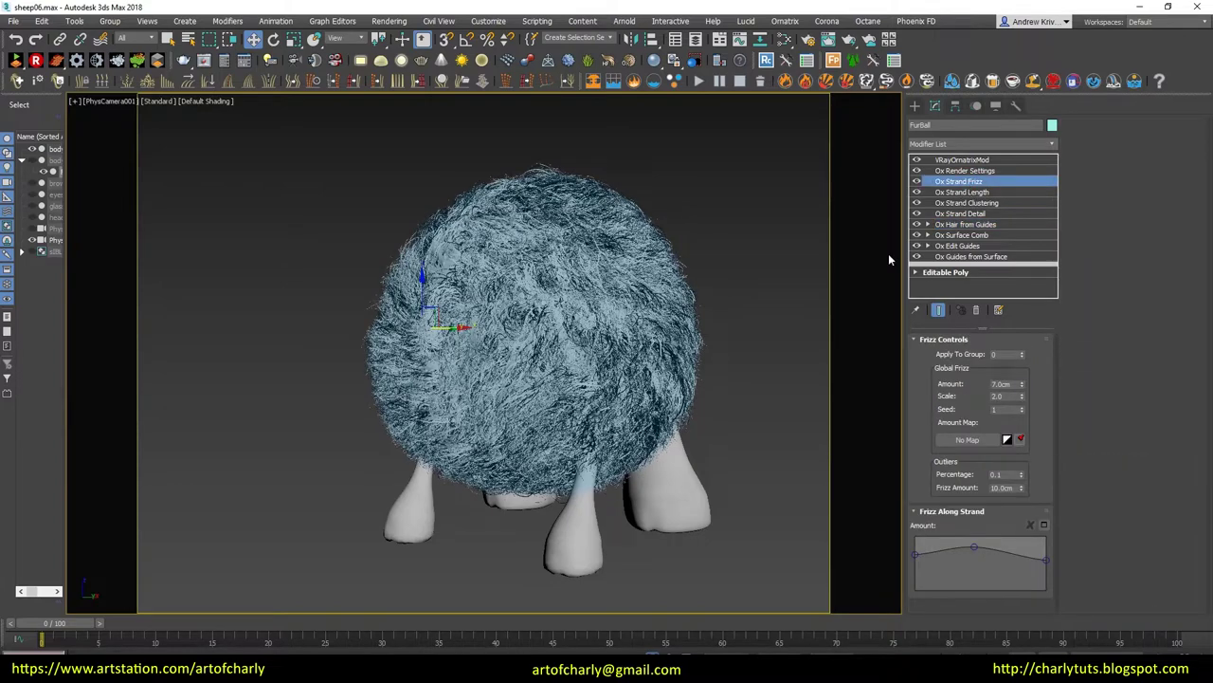
double_click(1014, 382)
type("3")
key("Return")
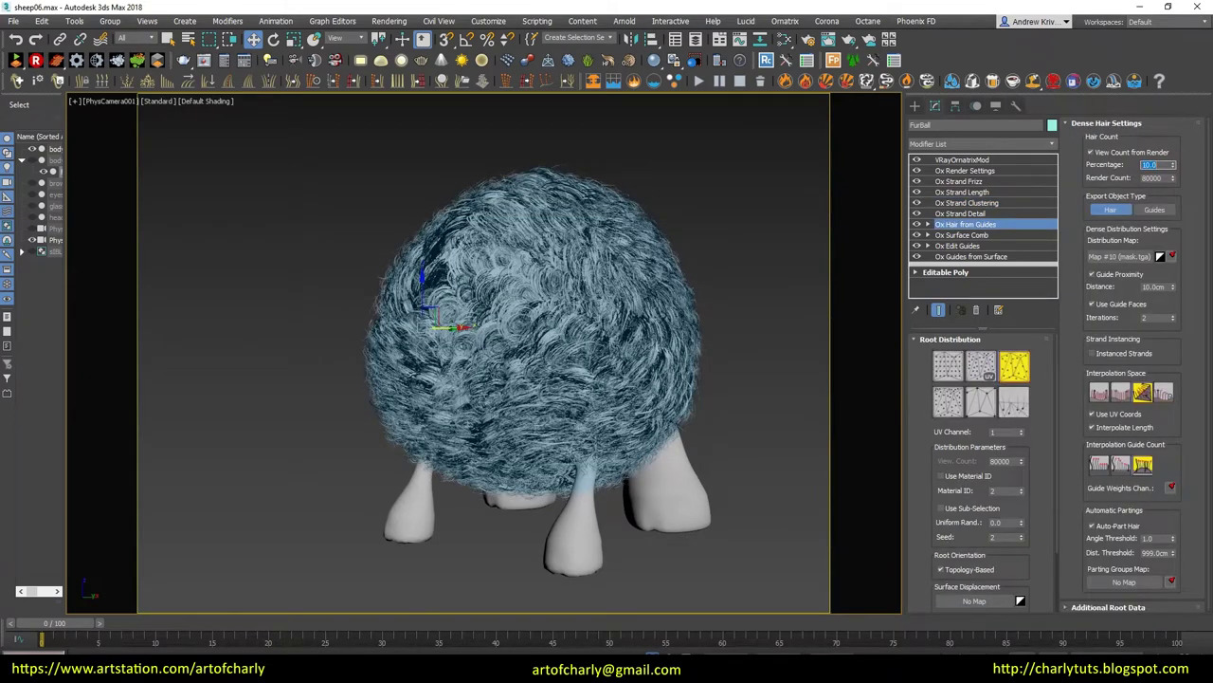
Set the Ox Render Settings global hair radius to 0.17cm and render in V-Ray
left_click(973, 171)
left_click_drag(1047, 513, 1050, 517)
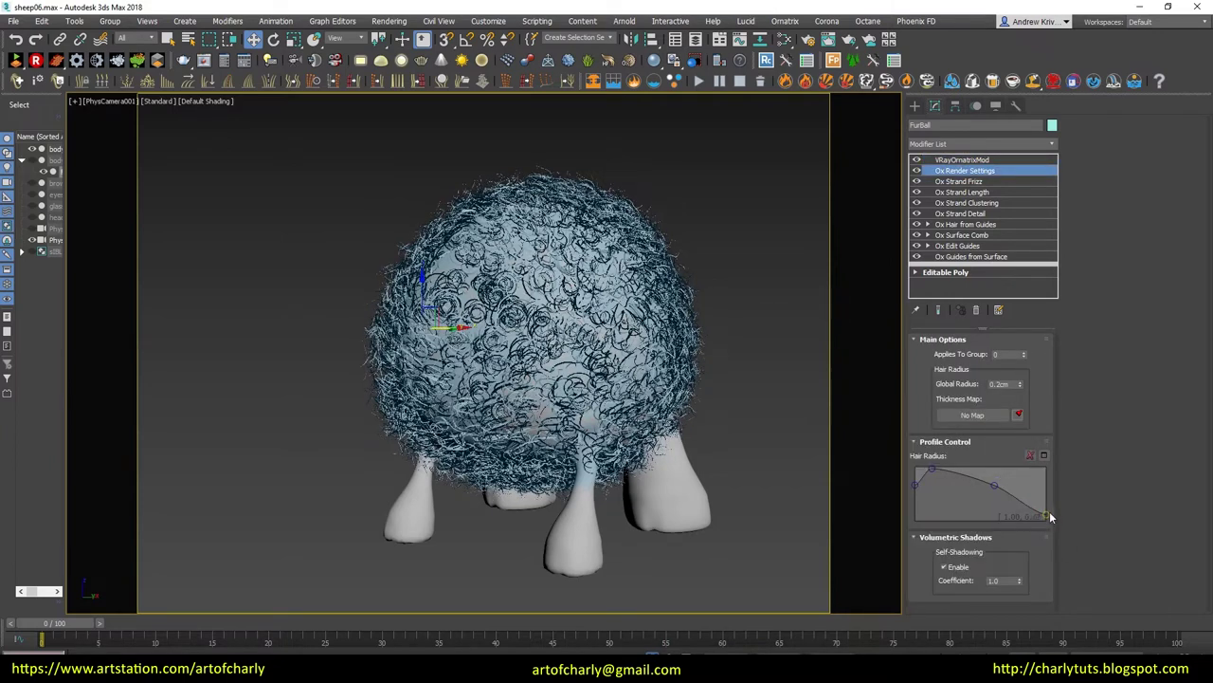
type("0.17")
key("Return")
key("shift+q")
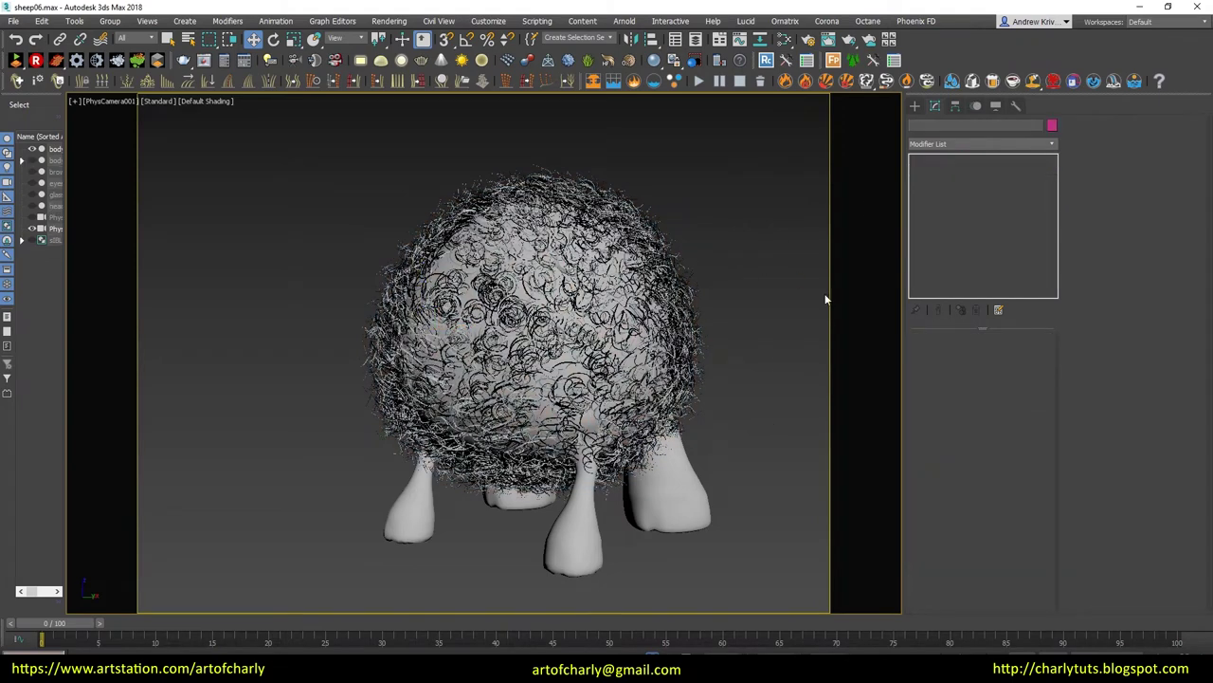
scroll(635, 363, "up", 1)
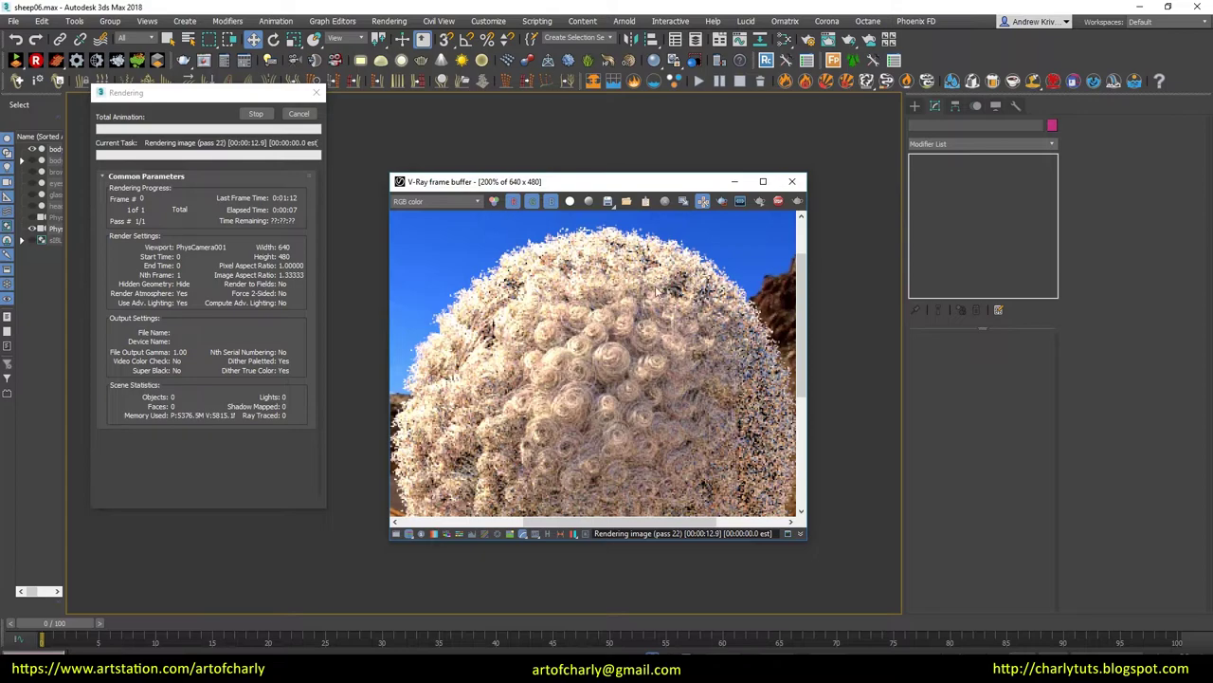
Inspect the V-Ray render of the curled sheep, moving the frame buffer aside and zooming around
scroll(663, 372, "down", 1)
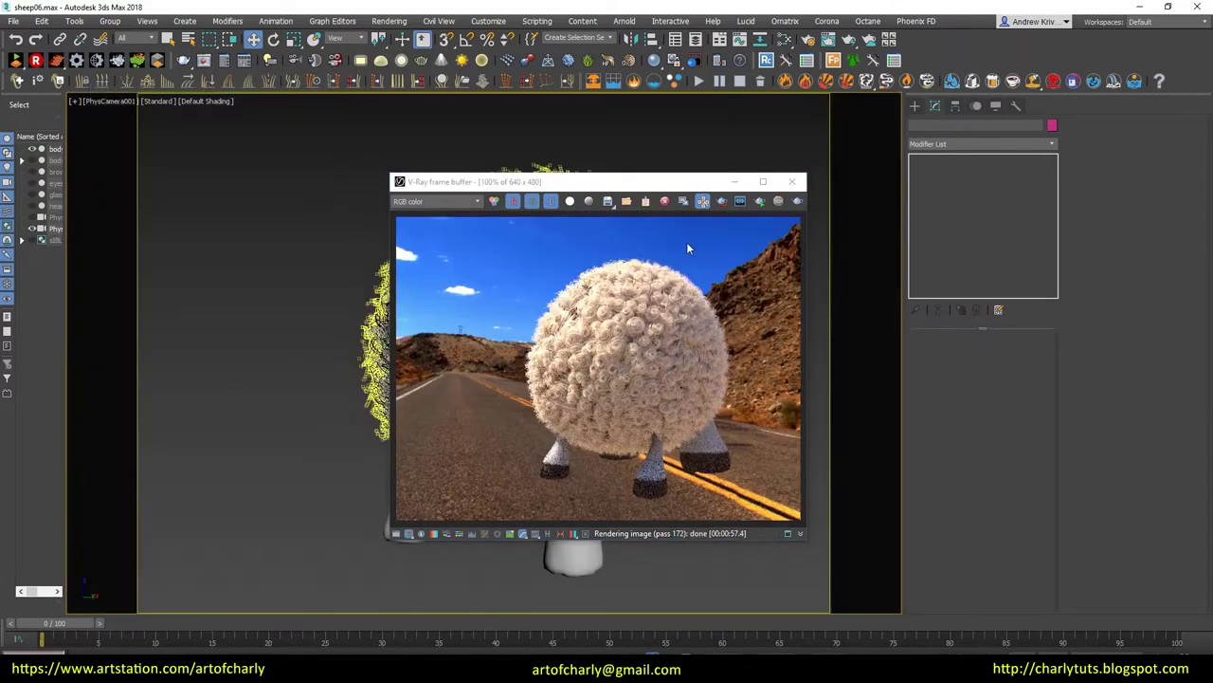
mouse_move(658, 183)
left_mouse_down()
mouse_move(954, 155)
mouse_move(983, 128)
left_mouse_up()
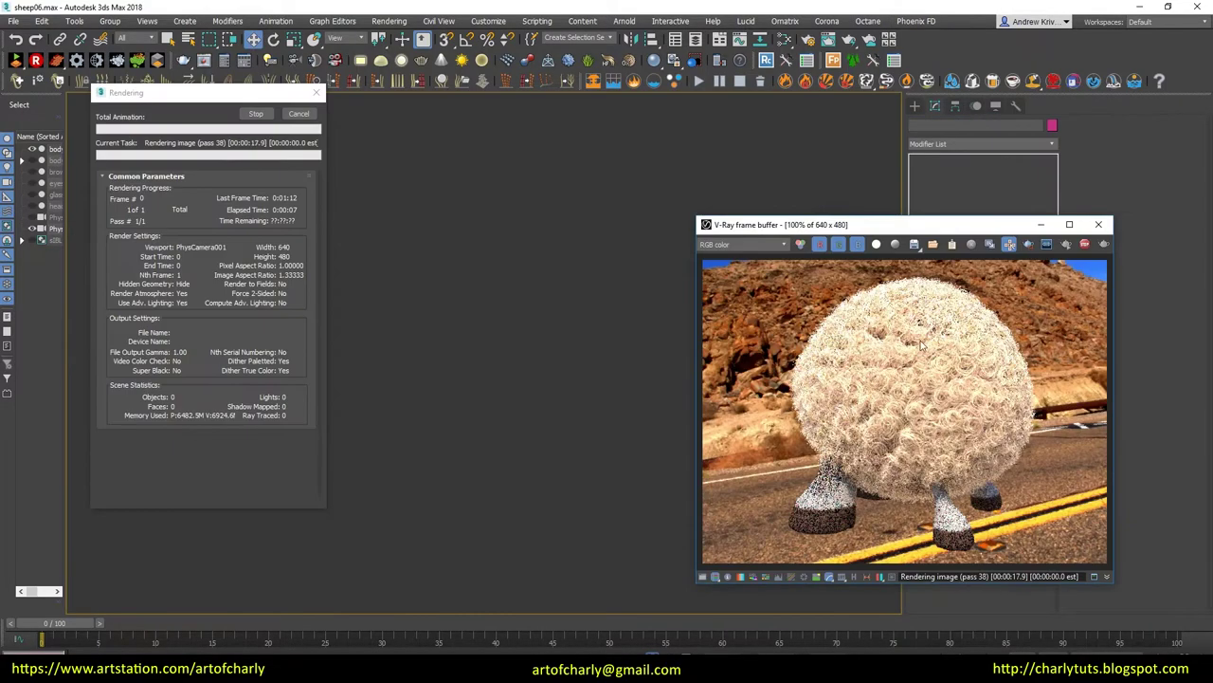
scroll(915, 404, "up", 1)
middle_click_drag(924, 342, 908, 431)
scroll(907, 431, "down", 1)
scroll(912, 431, "up", 1)
scroll(920, 432, "down", 1)
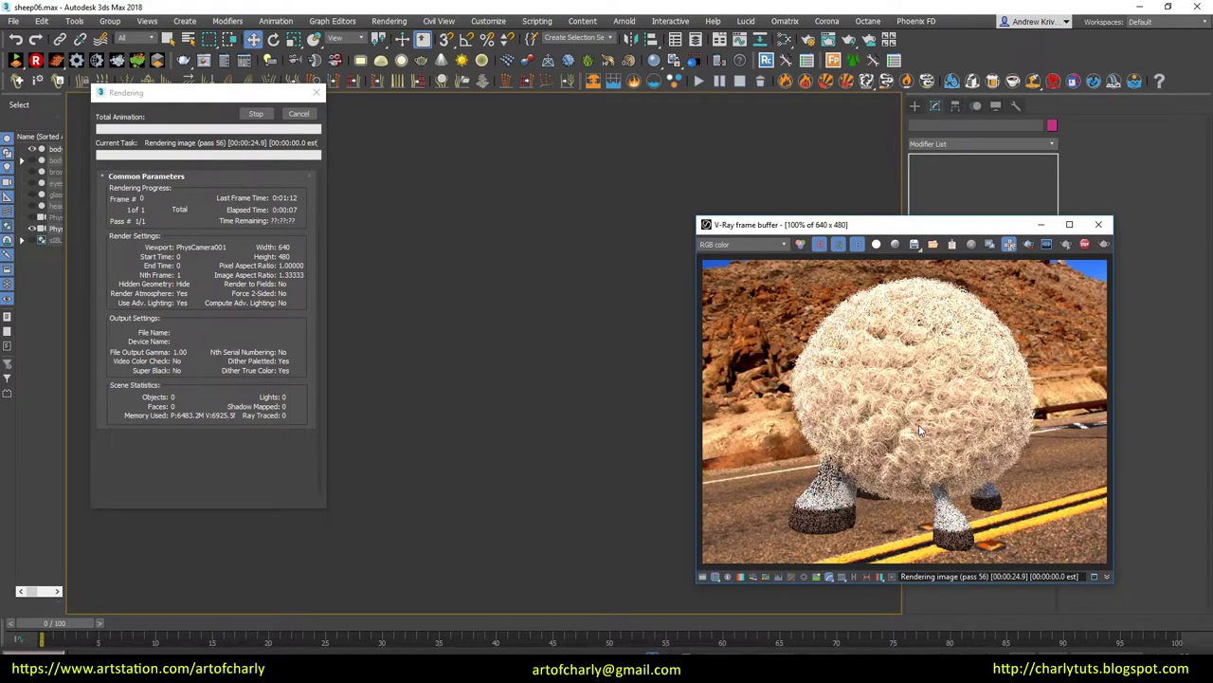